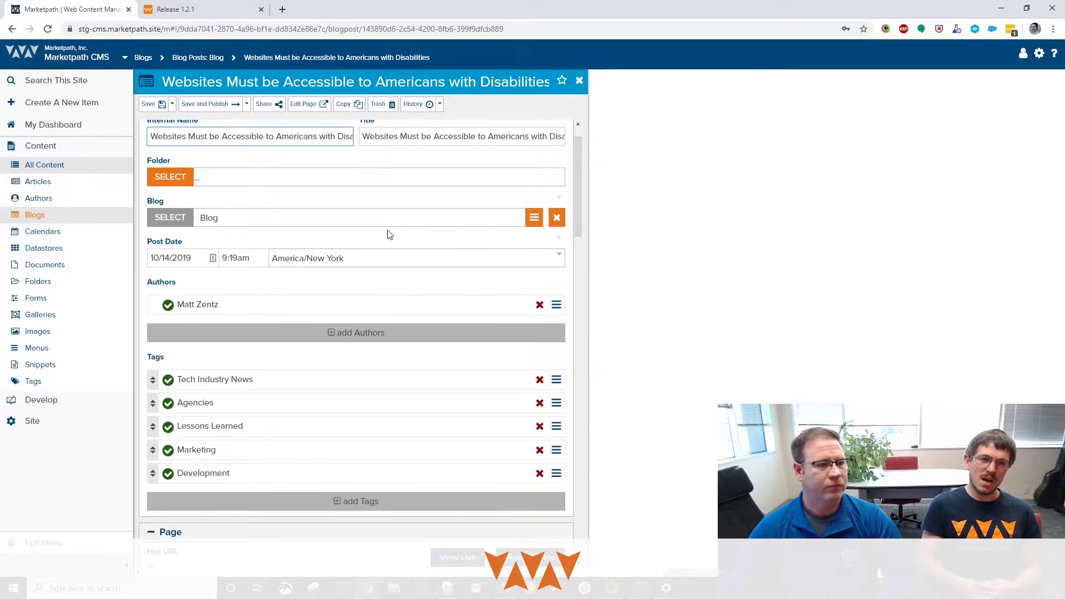
Step: Expand the blog post's Search Optimization (SEO) settings and compare its mobile and desktop search results previews
scroll(389, 246, "up", 1)
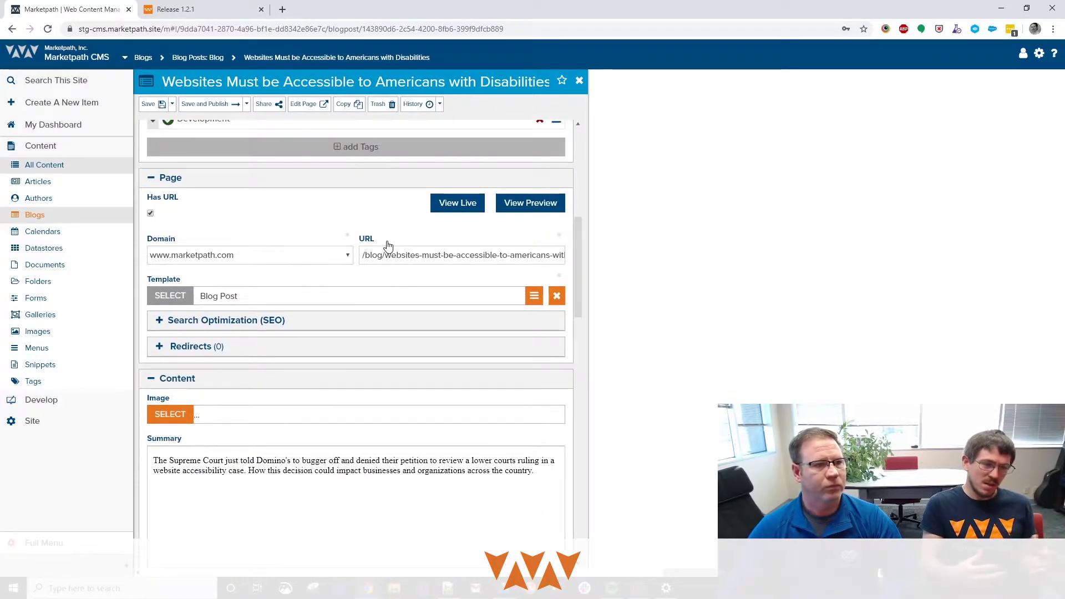
left_click(158, 322)
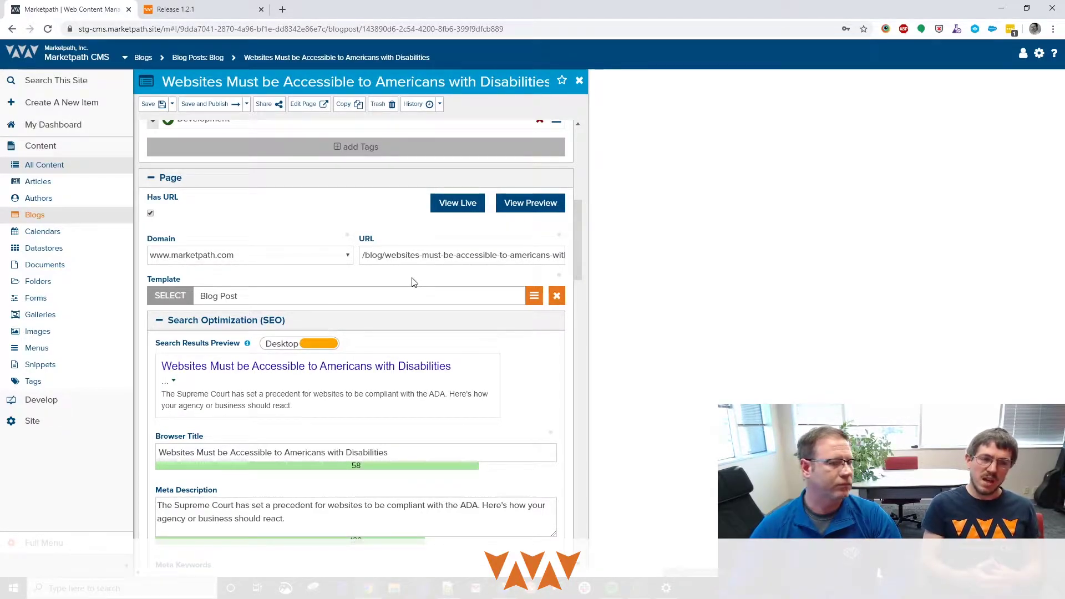
scroll(416, 282, "down", 1)
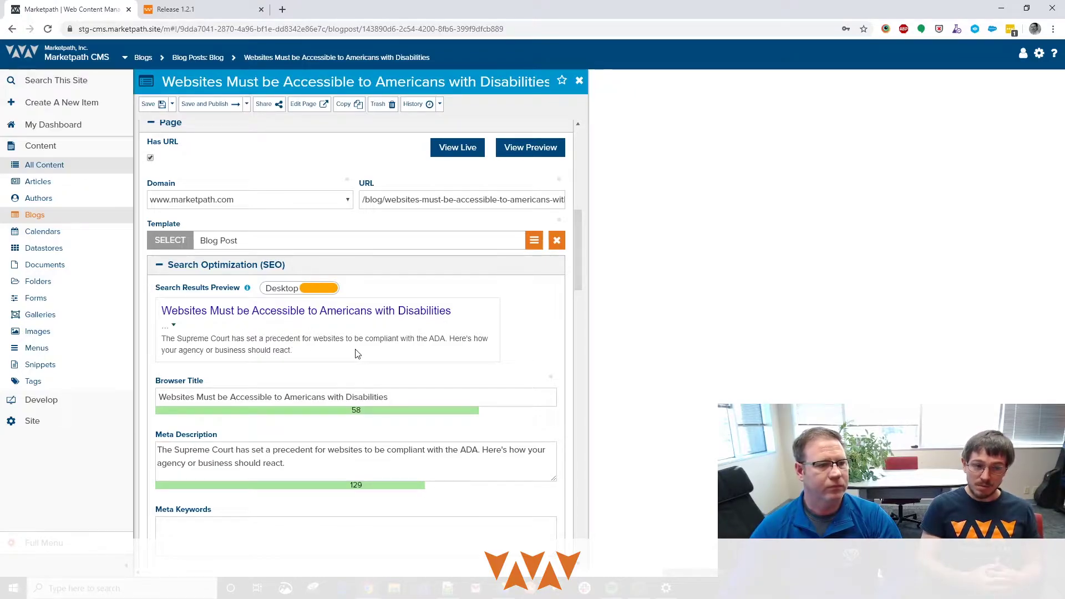
scroll(333, 328, "up", 1)
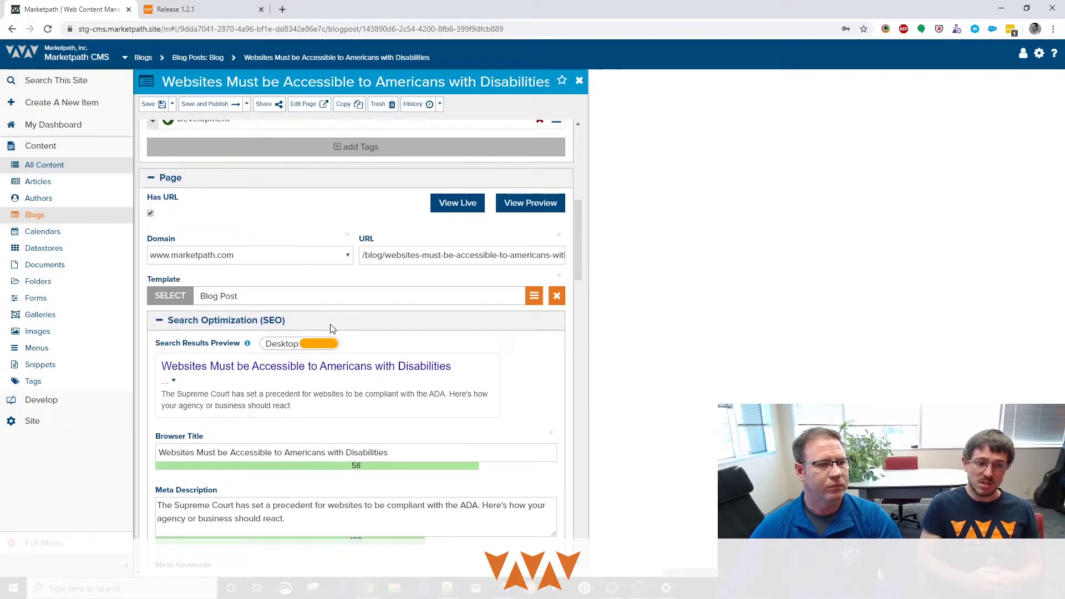
left_click(406, 255)
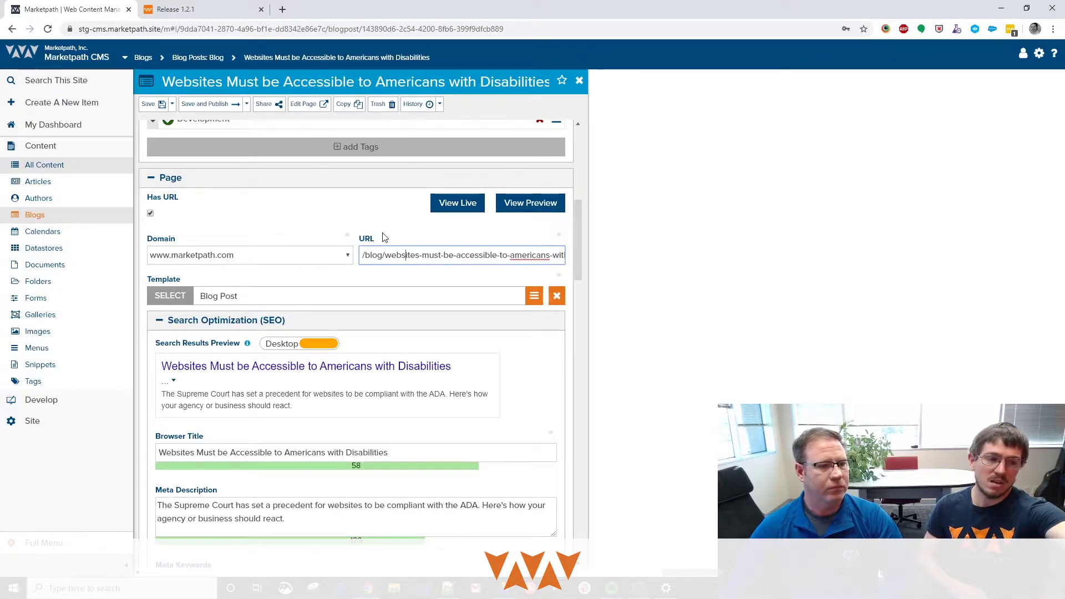
left_click(298, 344)
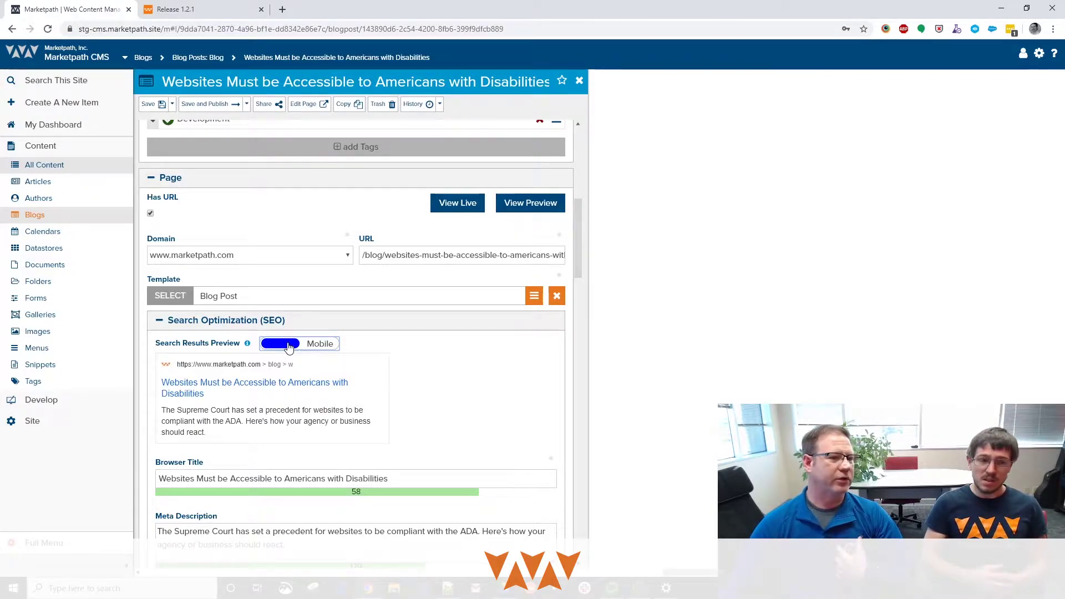
left_click(289, 346)
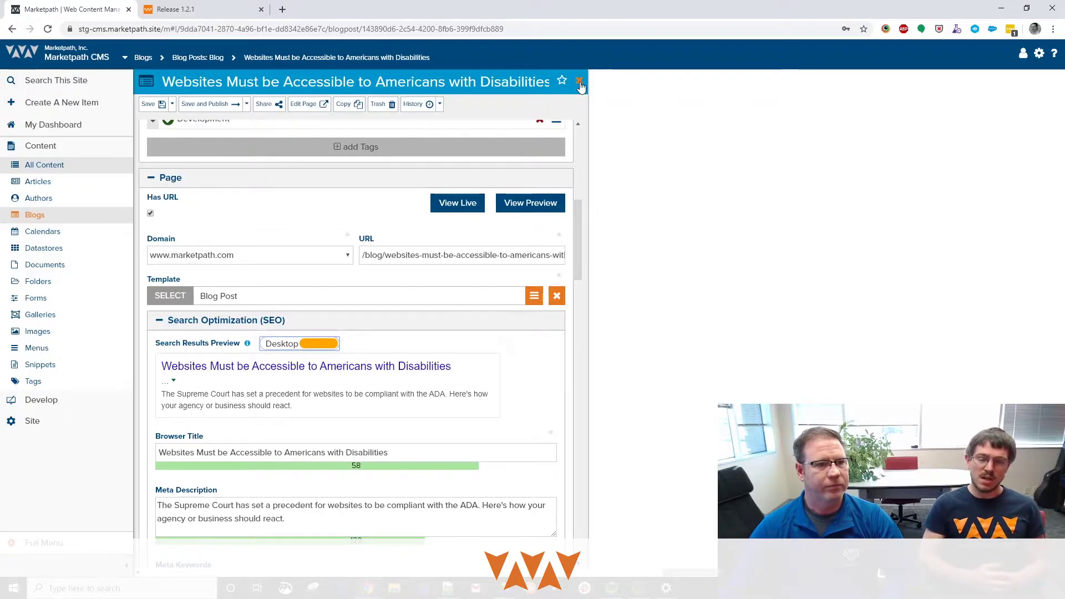
Step: Try "Changing My browser title" as the post's browser title, and close the post without saving
scroll(441, 369, "down", 1)
left_click(437, 398)
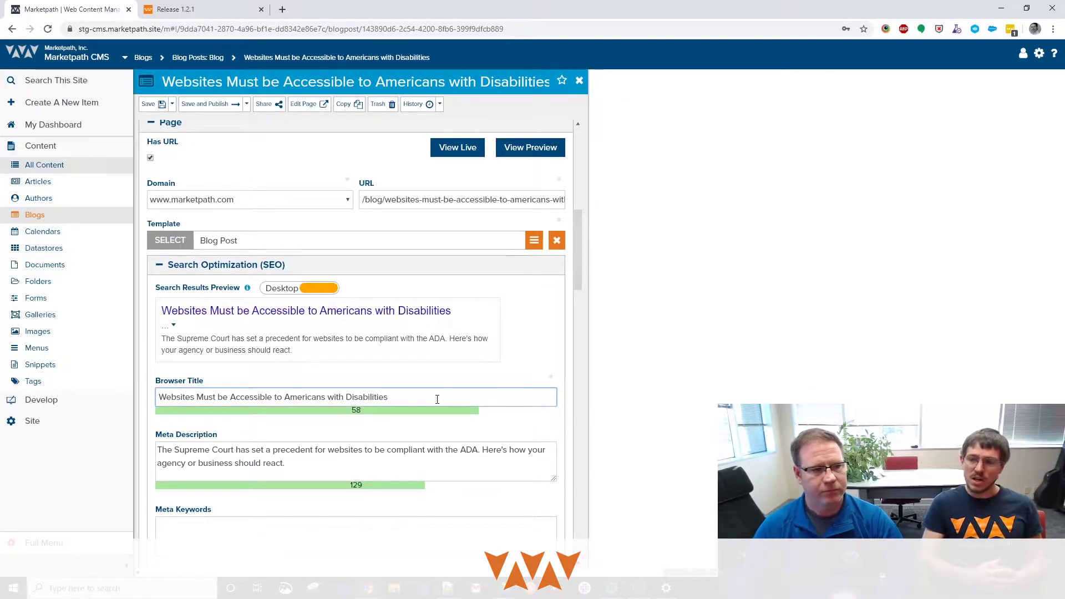
key("ctrl+a")
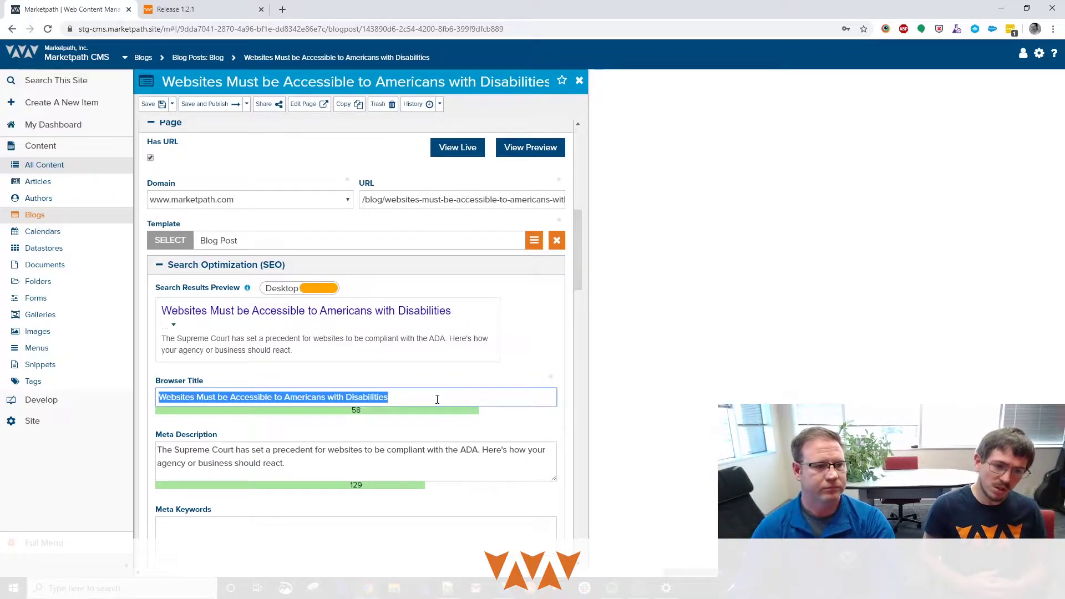
type("Changing M")
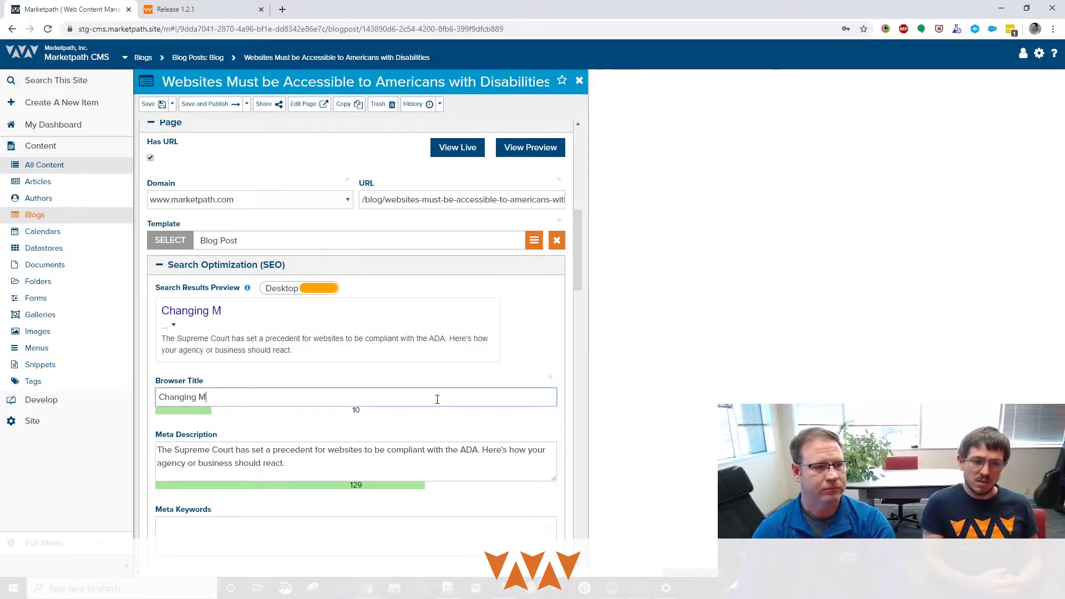
type("y browser title")
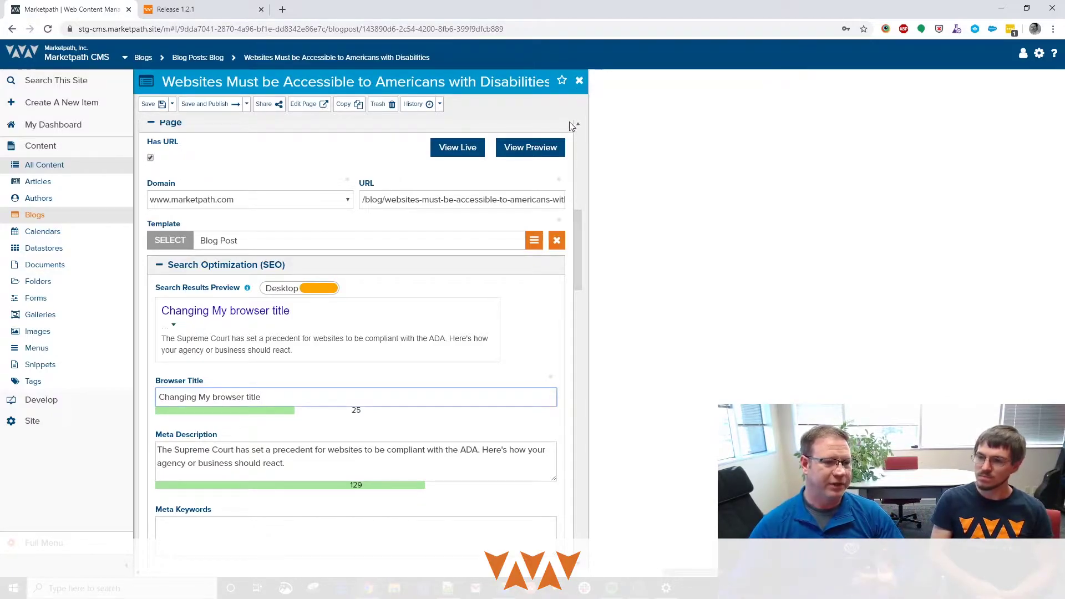
left_click(310, 466)
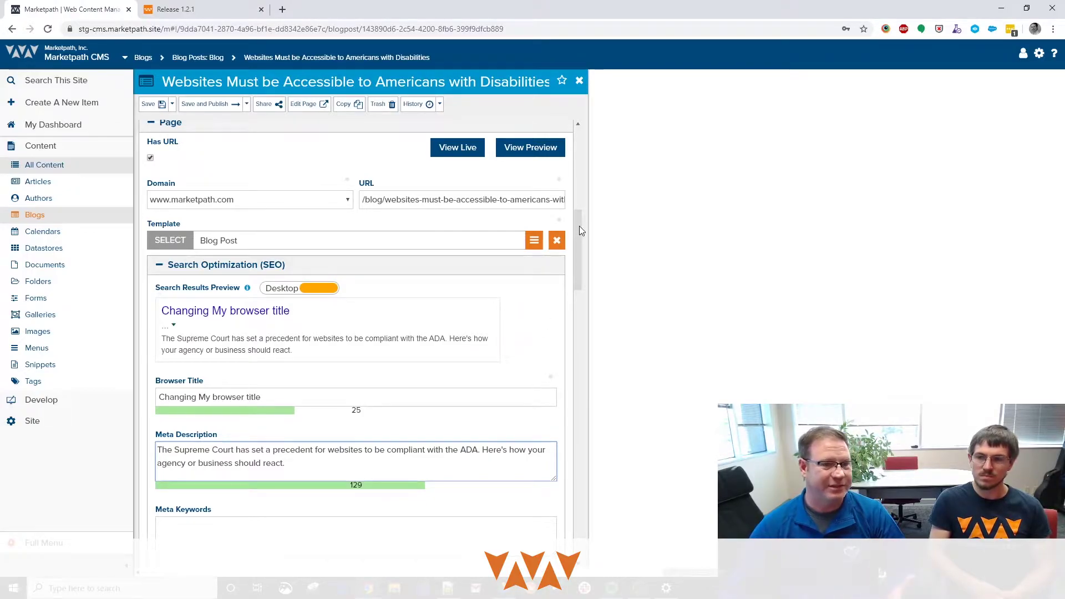
left_click(579, 81)
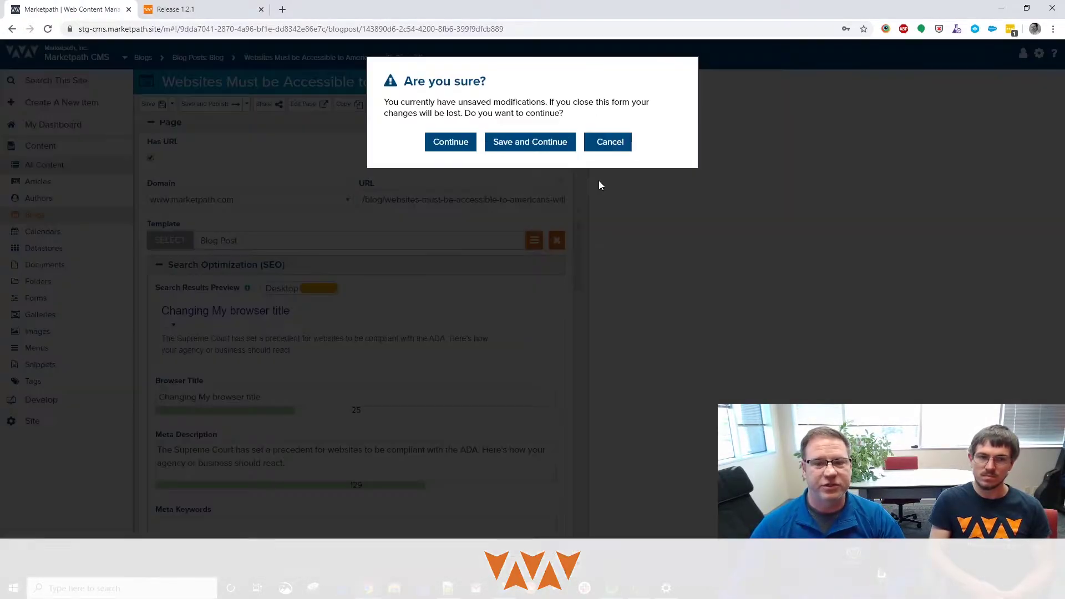
left_click(469, 143)
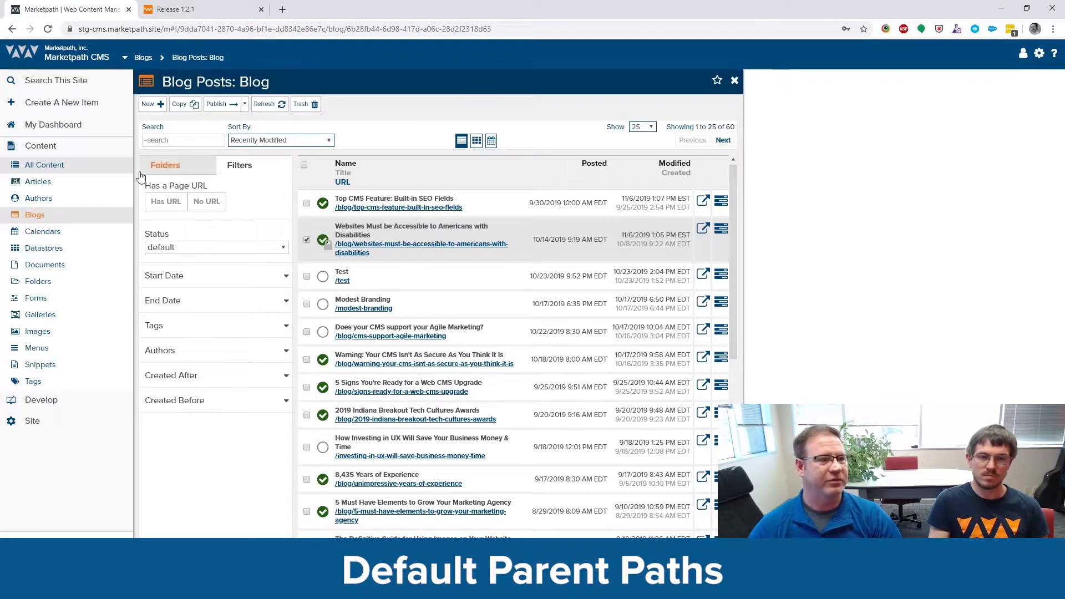
Step: Try enforcing the default root path in the properties of the blog named Blog, and close them without saving
left_click(735, 81)
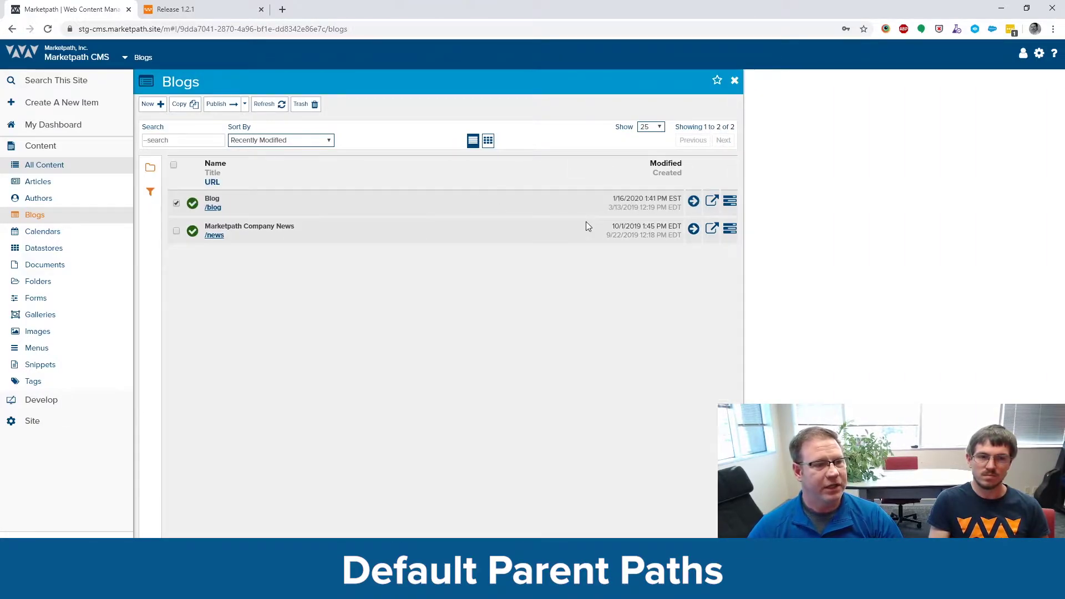
left_click(730, 201)
scroll(232, 245, "down", 1)
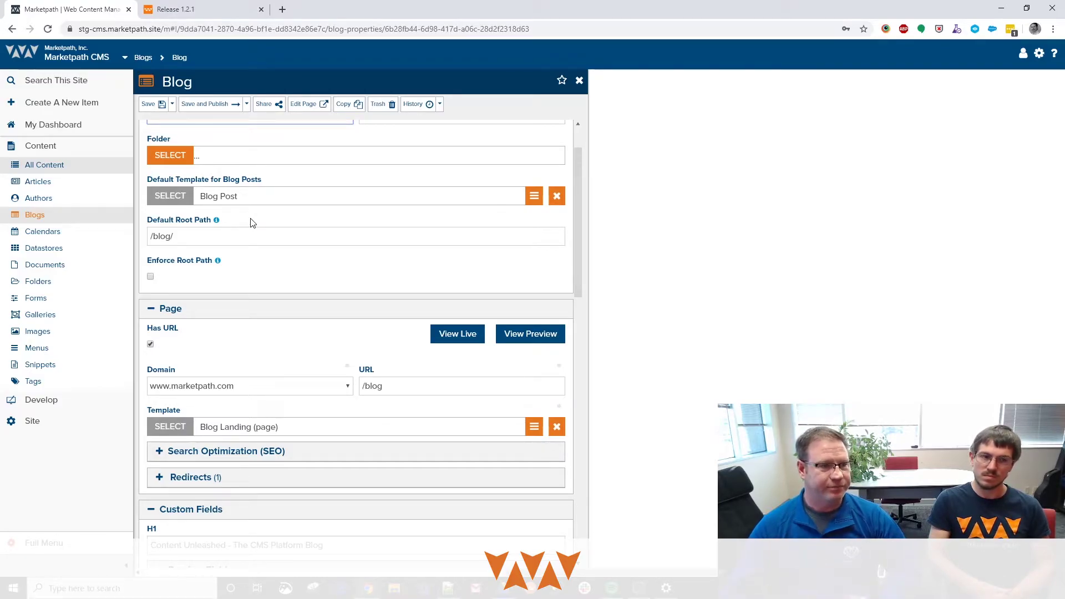
left_click(151, 278)
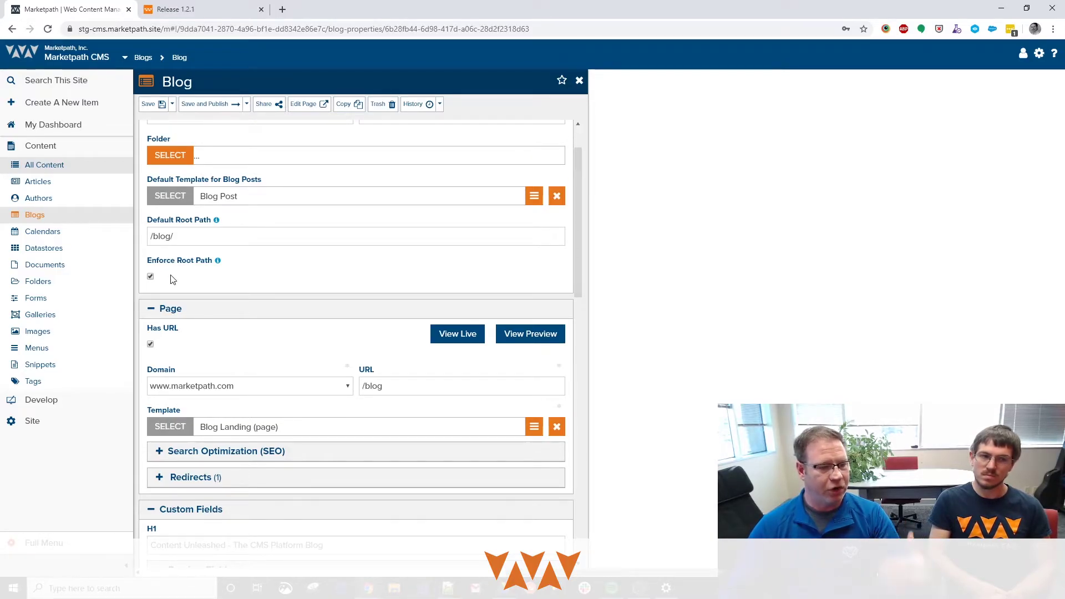
left_click(170, 236)
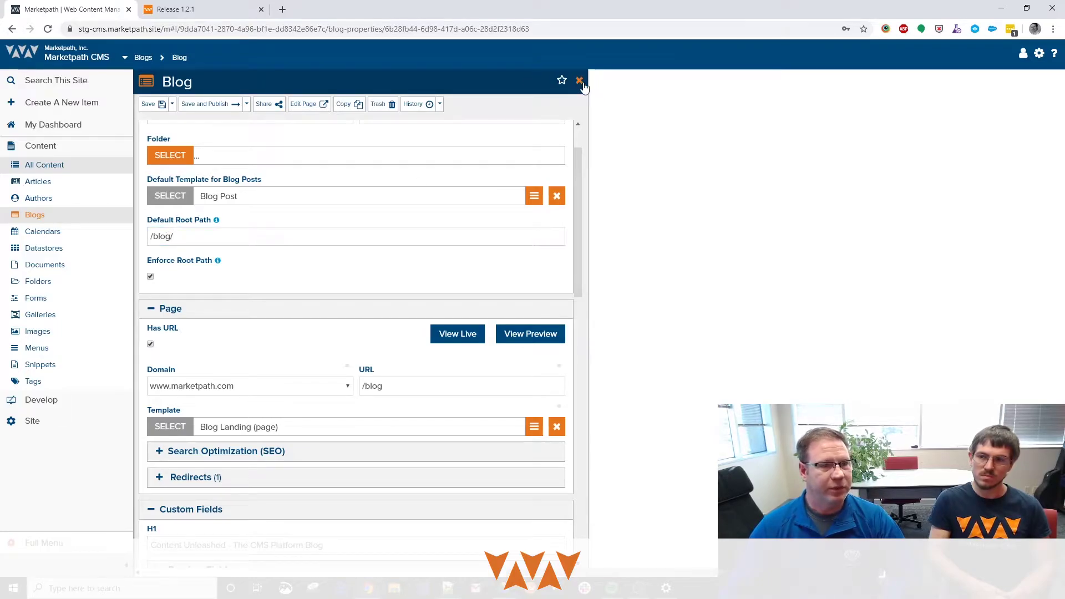
left_click(577, 81)
left_click(443, 142)
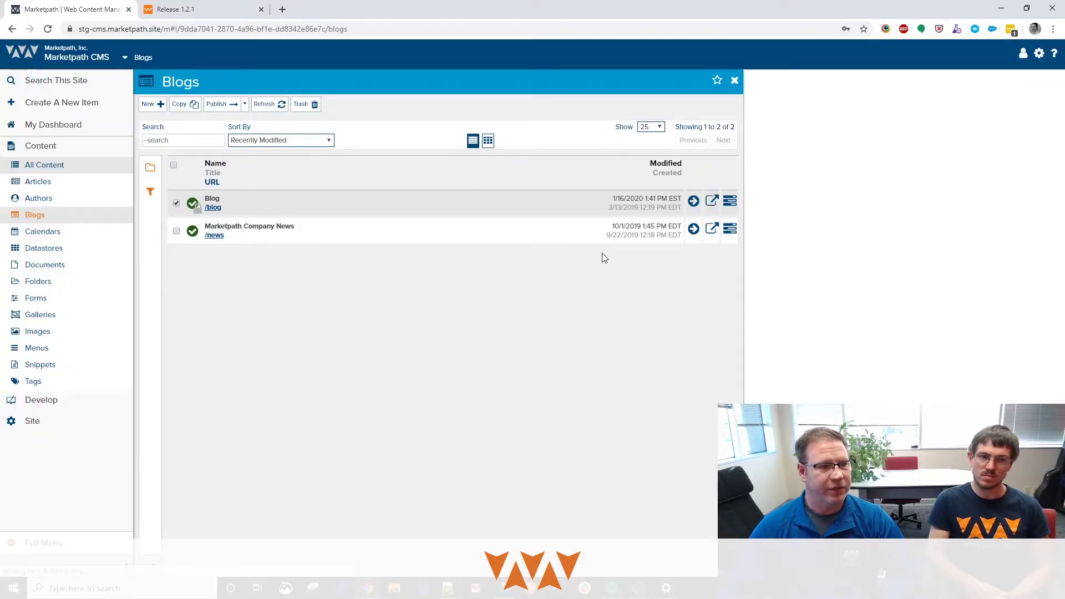
Step: Start a new post in the blog named Blog and enter "How to get better at SEO" as its internal name
left_click(693, 201)
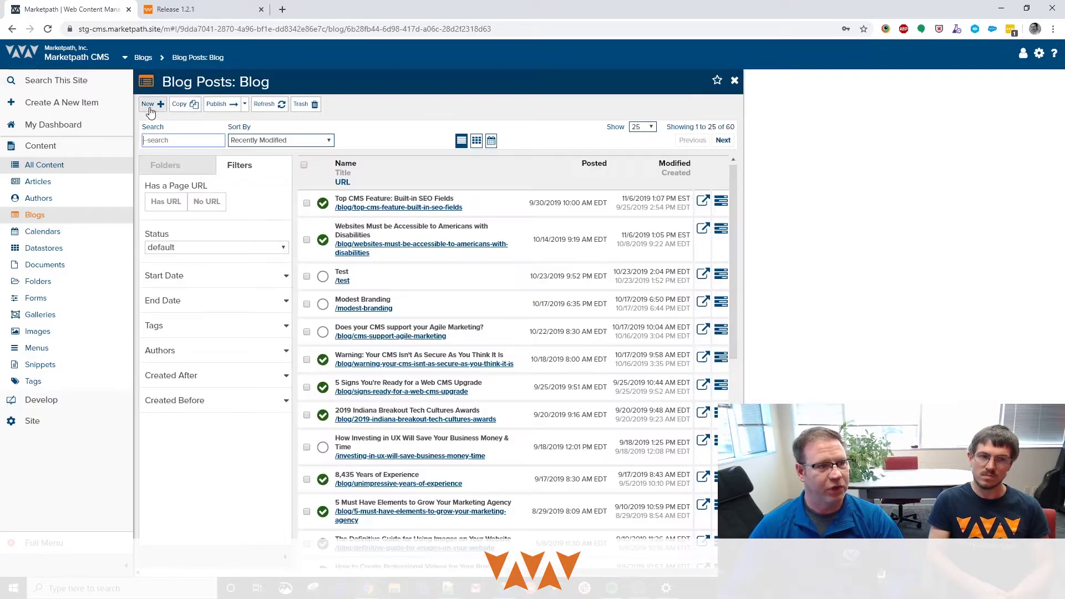
left_click(149, 105)
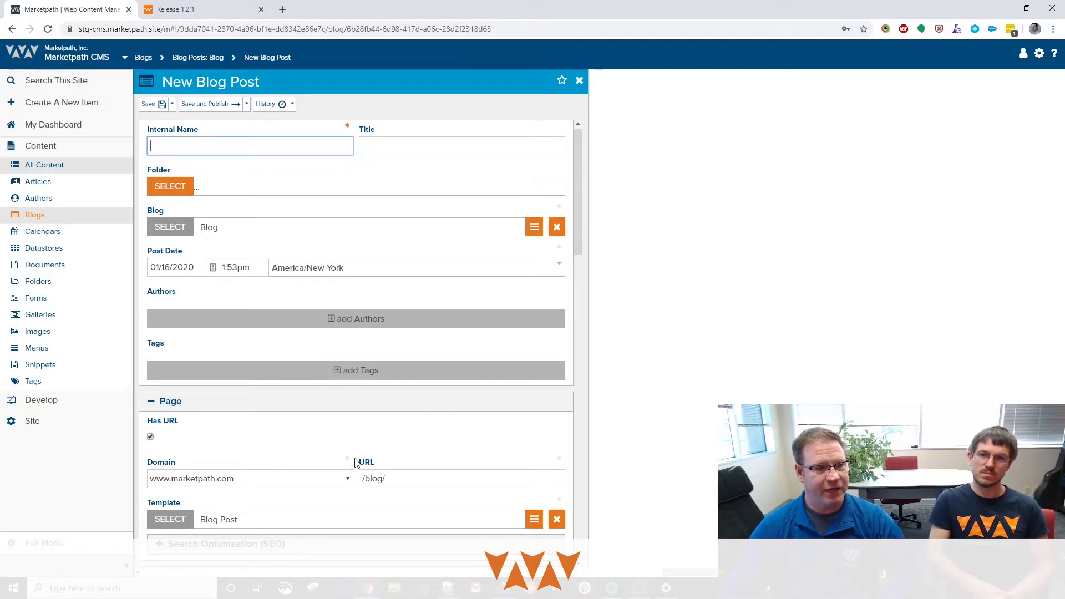
left_click(469, 479)
triple_click(468, 479)
left_click(465, 465)
left_click(456, 483)
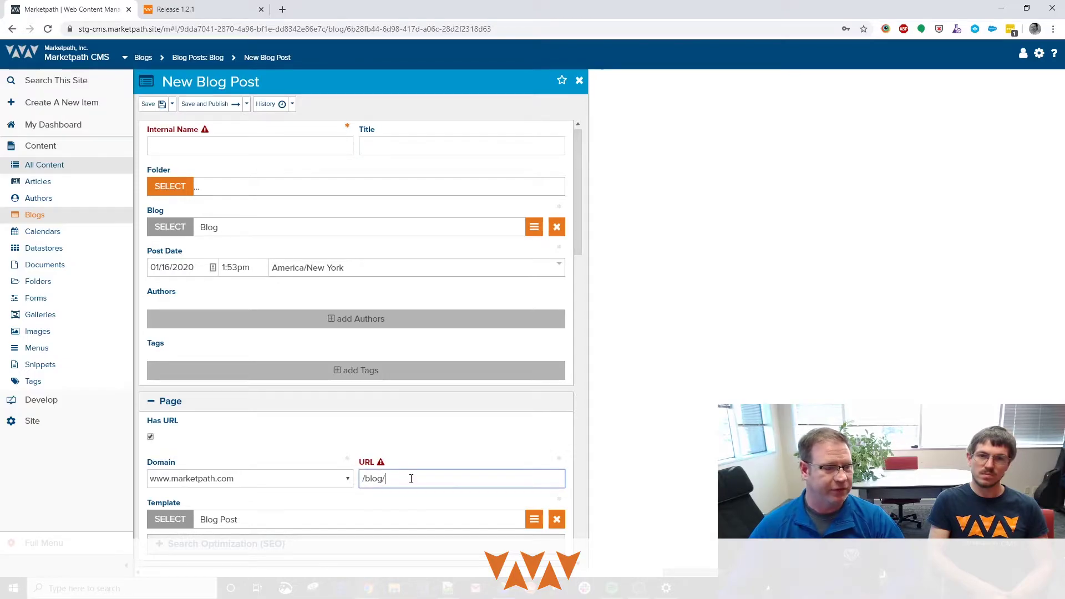
left_click(307, 146)
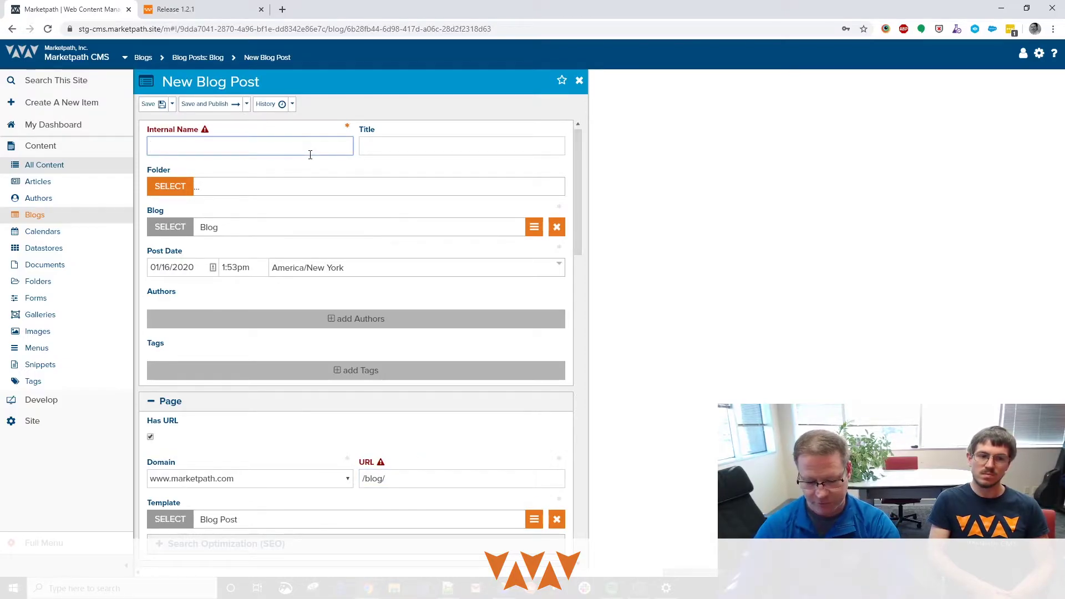
type("How to get better at SEO")
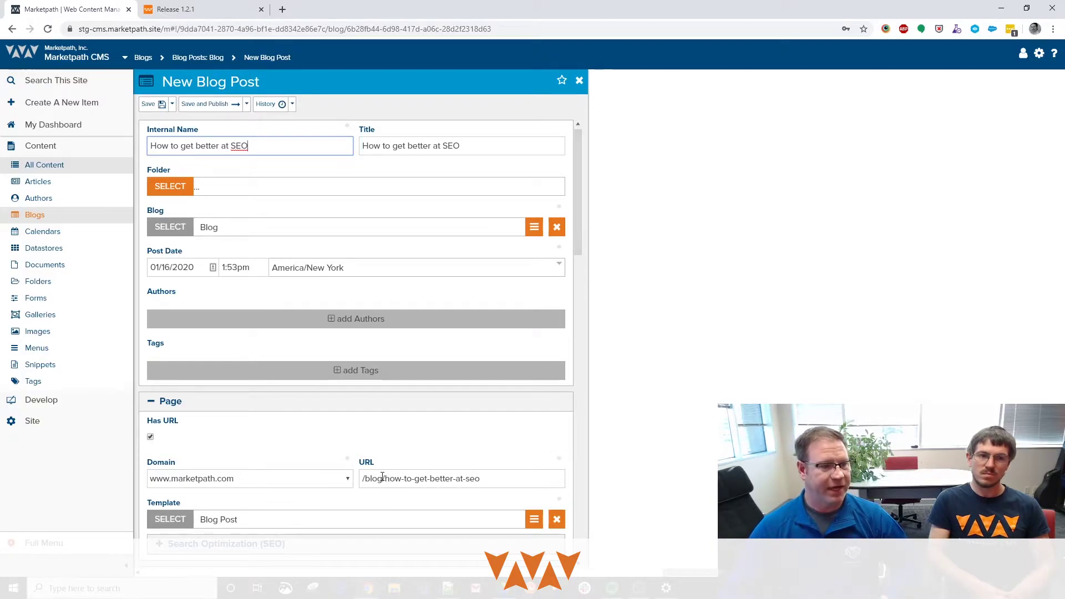
Step: Check the /blog/ root path in the new post's URL and close the post without saving
left_click_drag(386, 479, 361, 479)
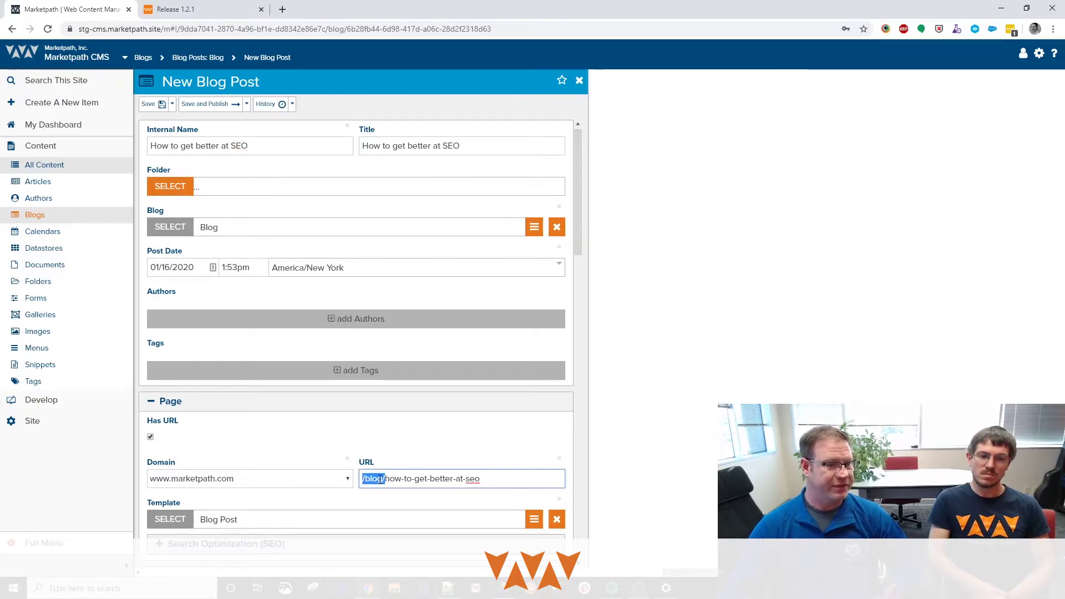
left_click(443, 448)
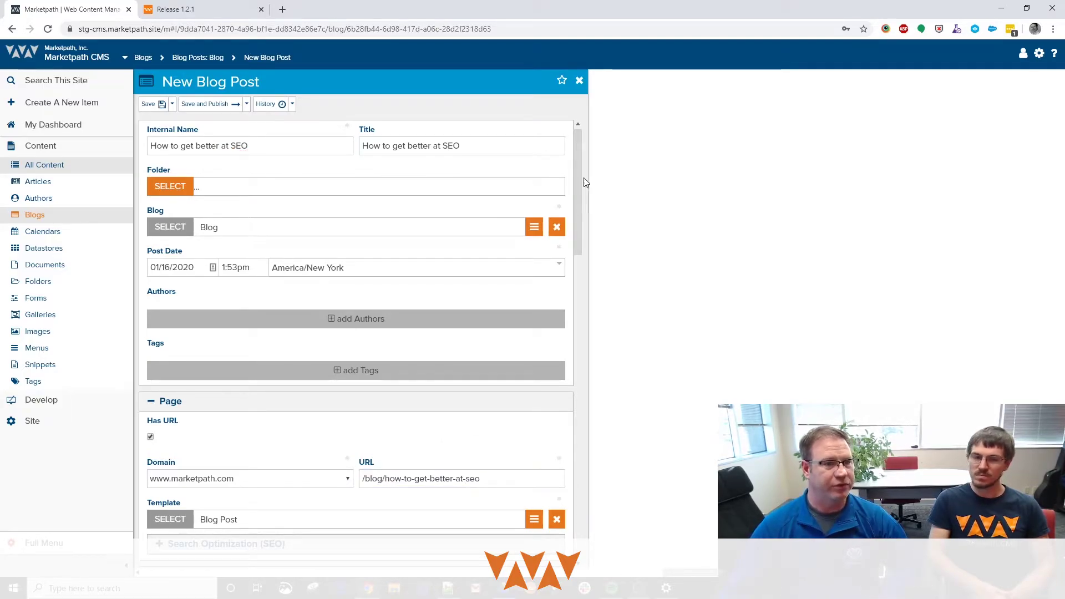
left_click(580, 81)
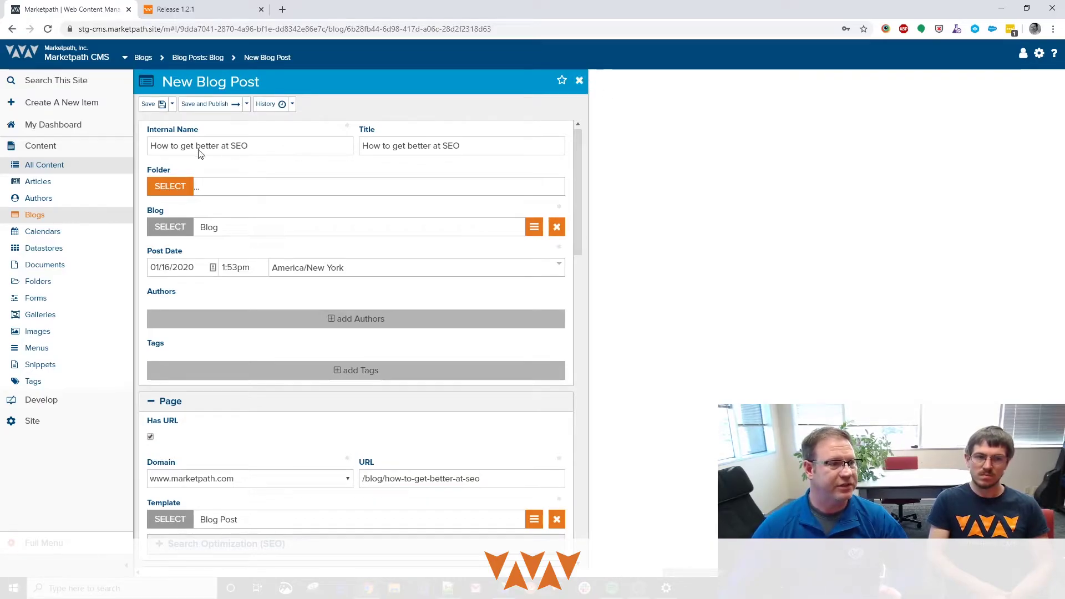
left_click(497, 142)
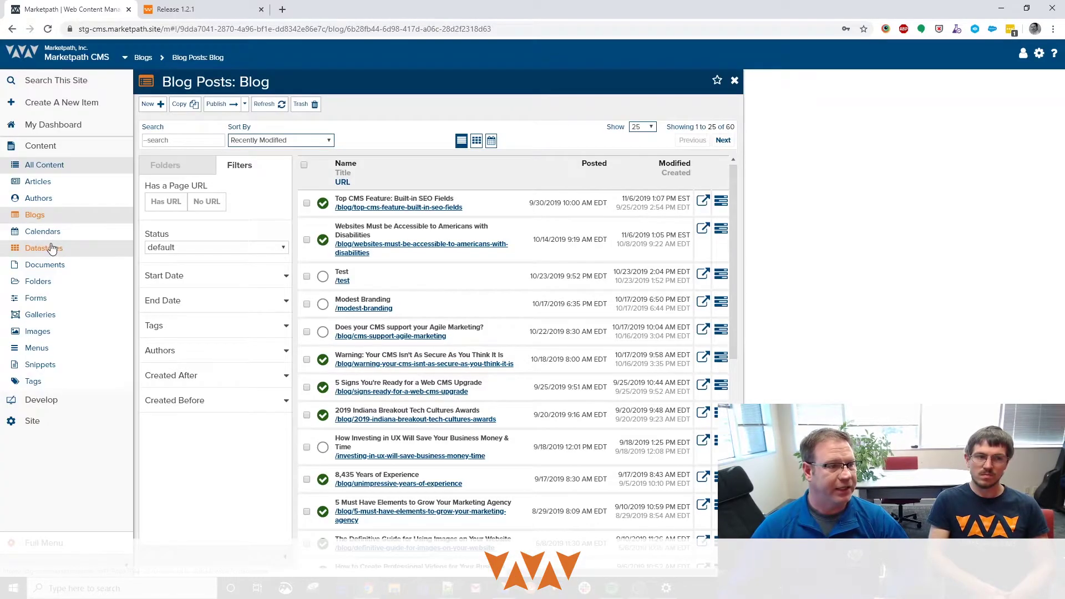
Step: Set the Clients folder's default root path to /clients/ with Enforce Root Path enabled, and save and publish the folder
left_click(37, 281)
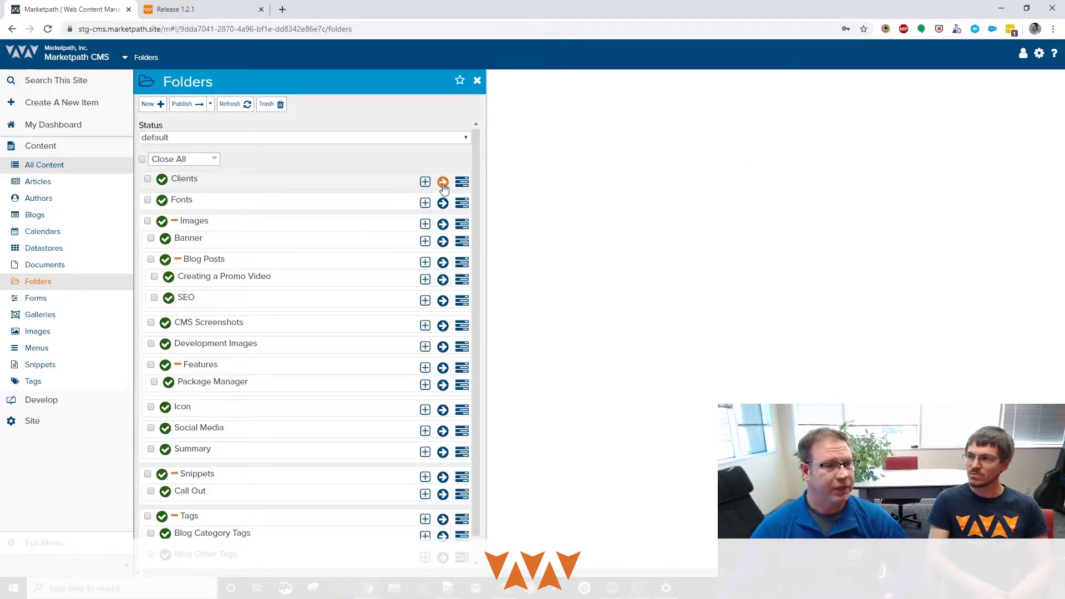
left_click(461, 184)
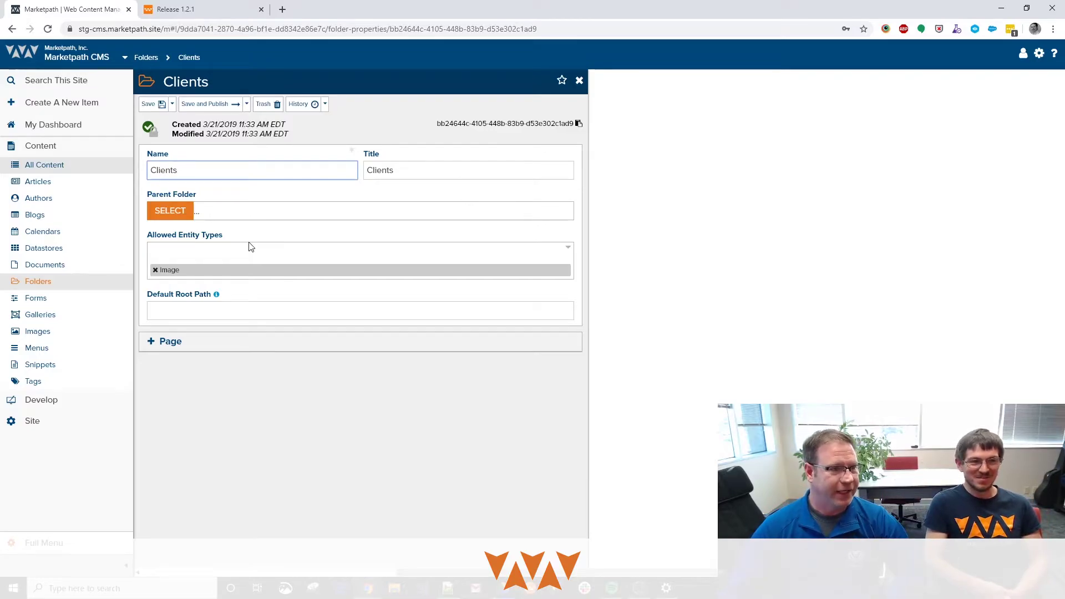
left_click(207, 310)
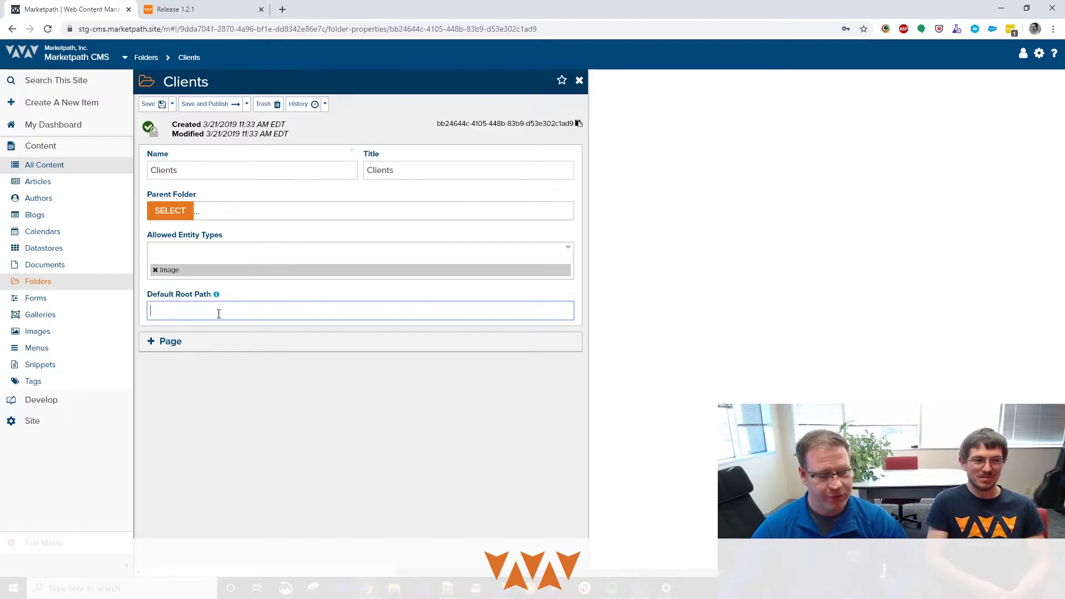
type("/clients/")
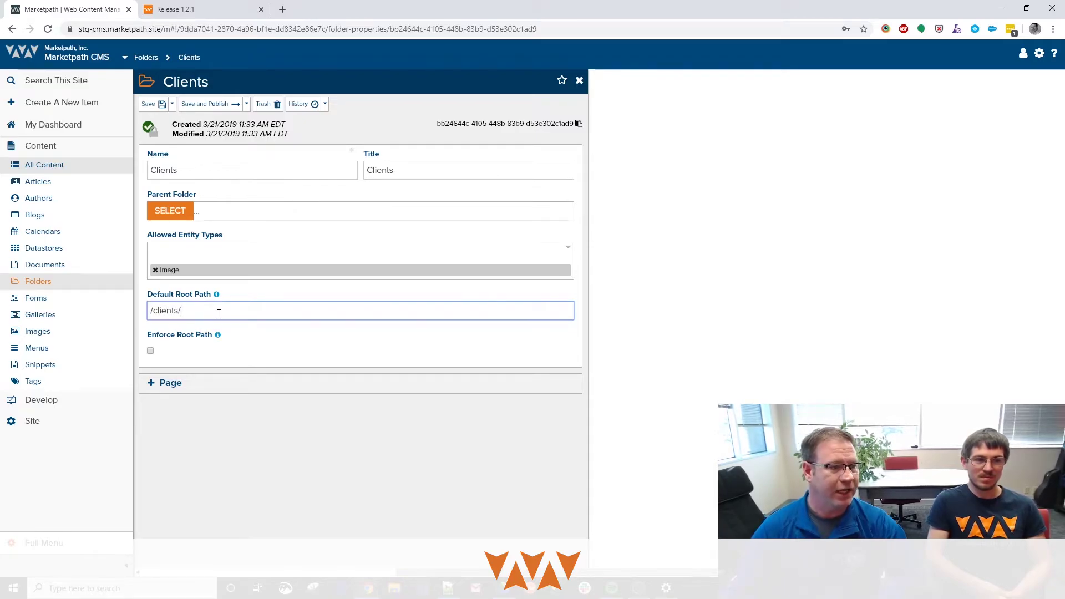
left_click(151, 351)
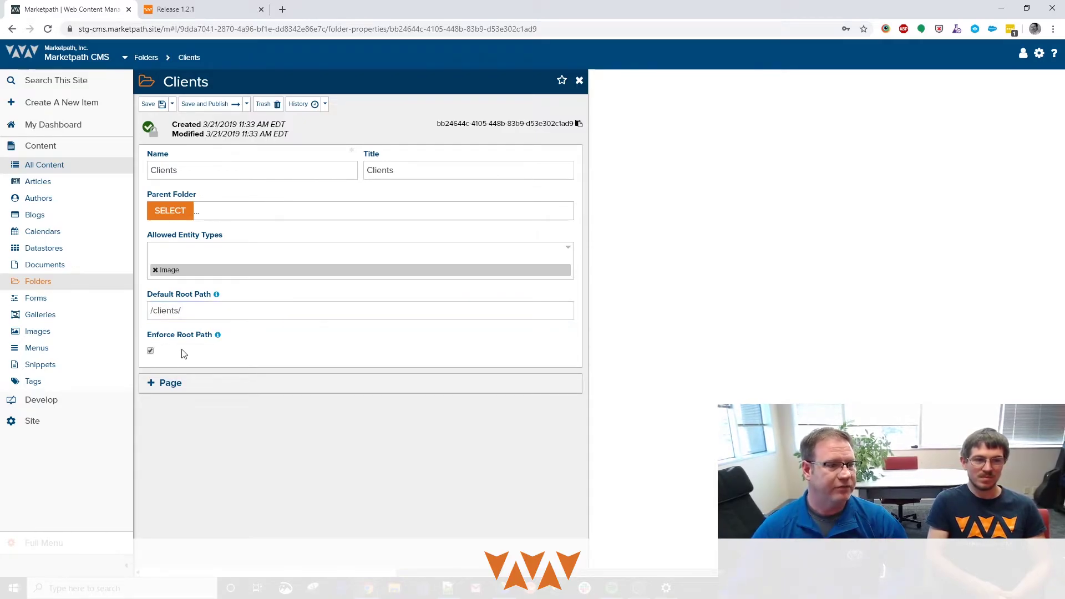
left_click(211, 105)
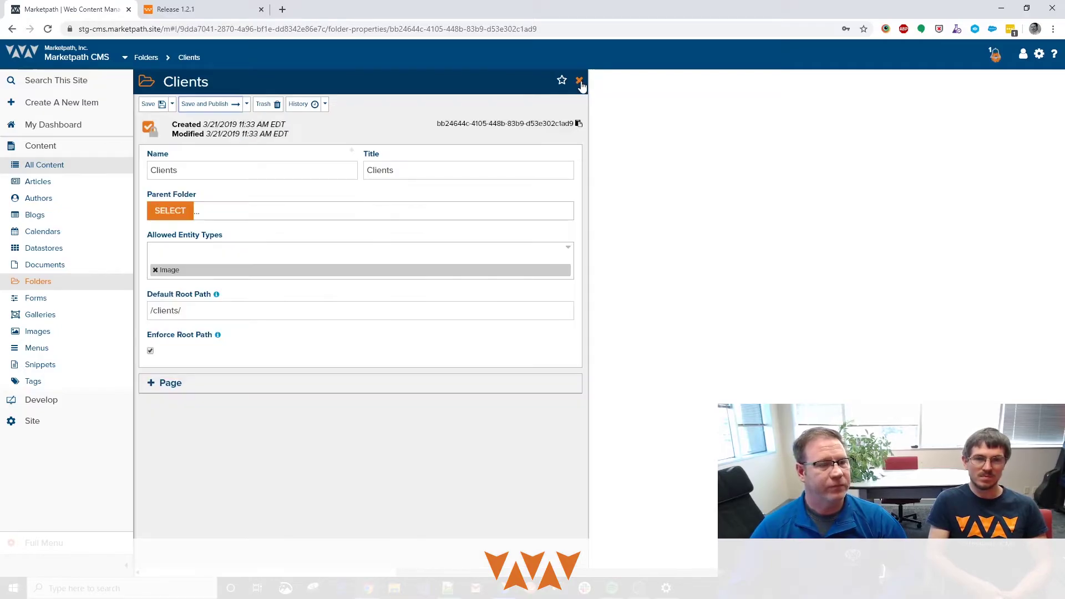
left_click(580, 82)
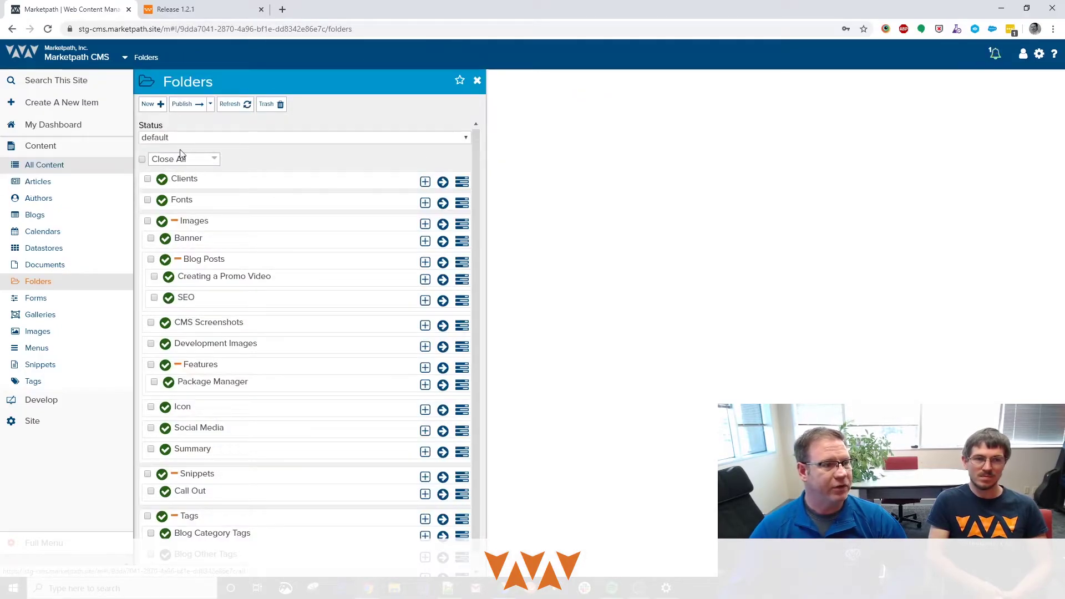
Step: Start a new article and enter "This is my new article" as its internal name
left_click(51, 183)
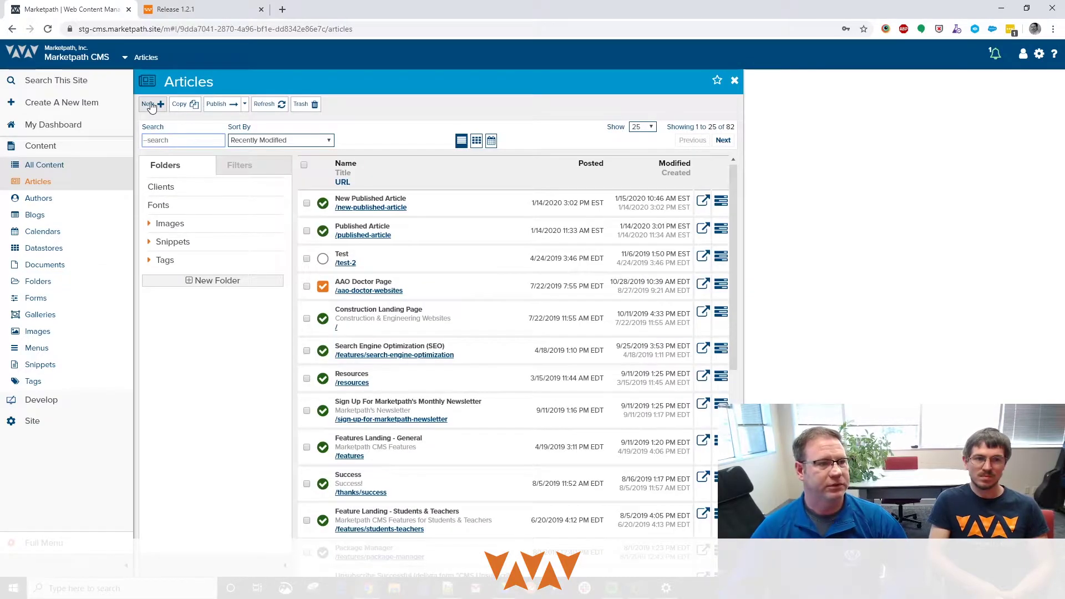
left_click(151, 105)
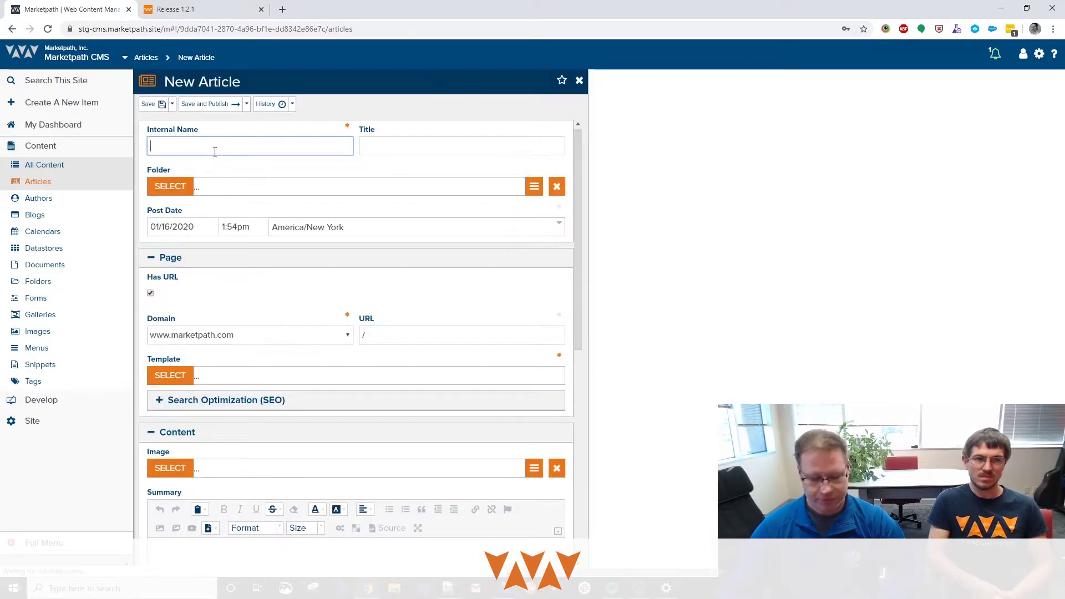
type("This is my new ar")
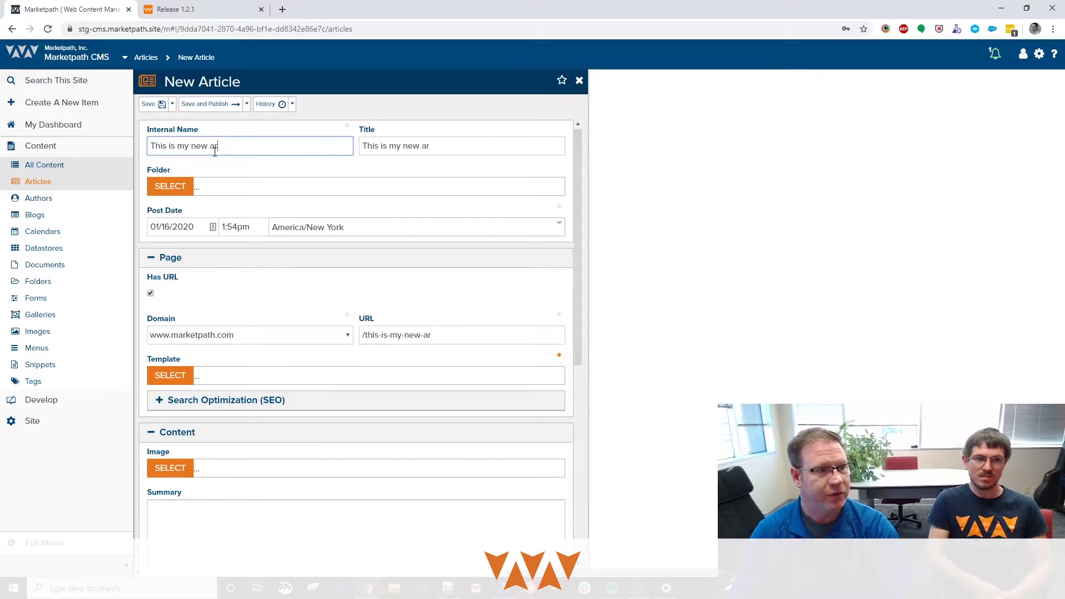
type("ticle")
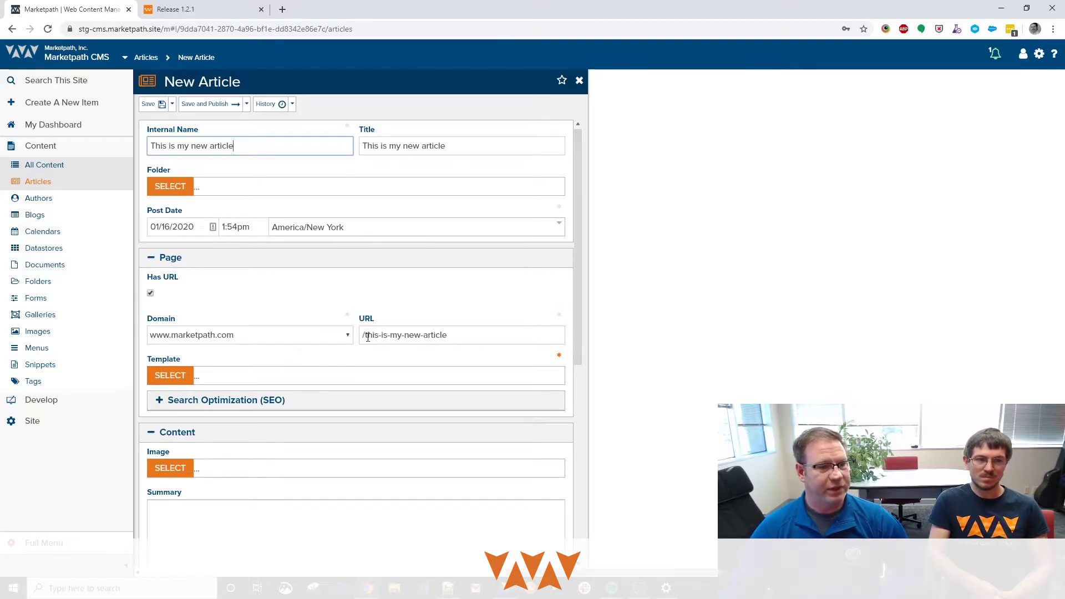
Step: Assign the new article to the Clients folder and try saving it to apply the folder's root path to its URL
left_click(187, 188)
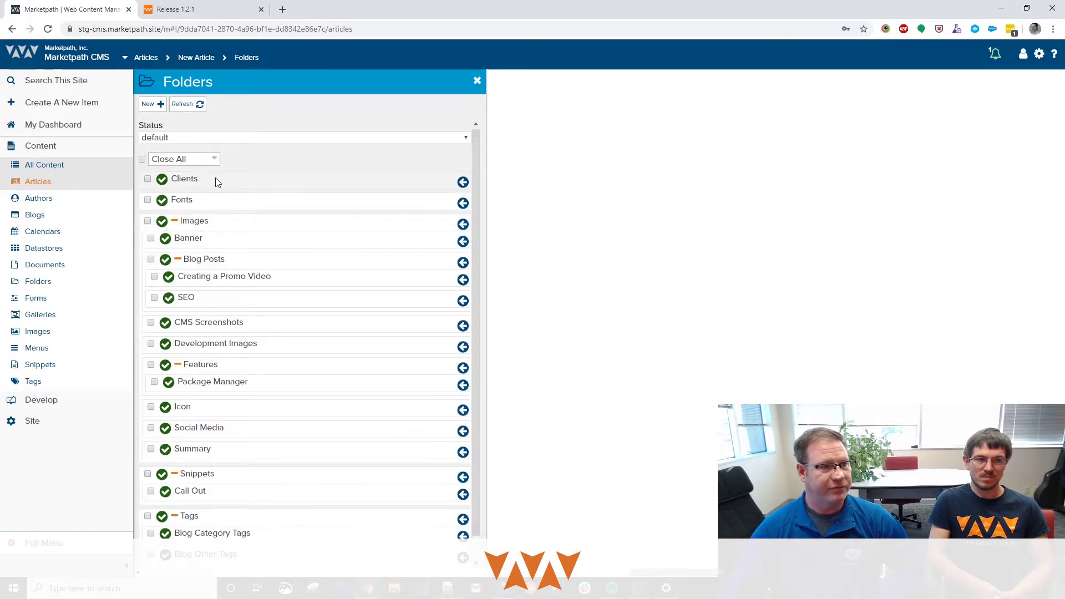
left_click(463, 182)
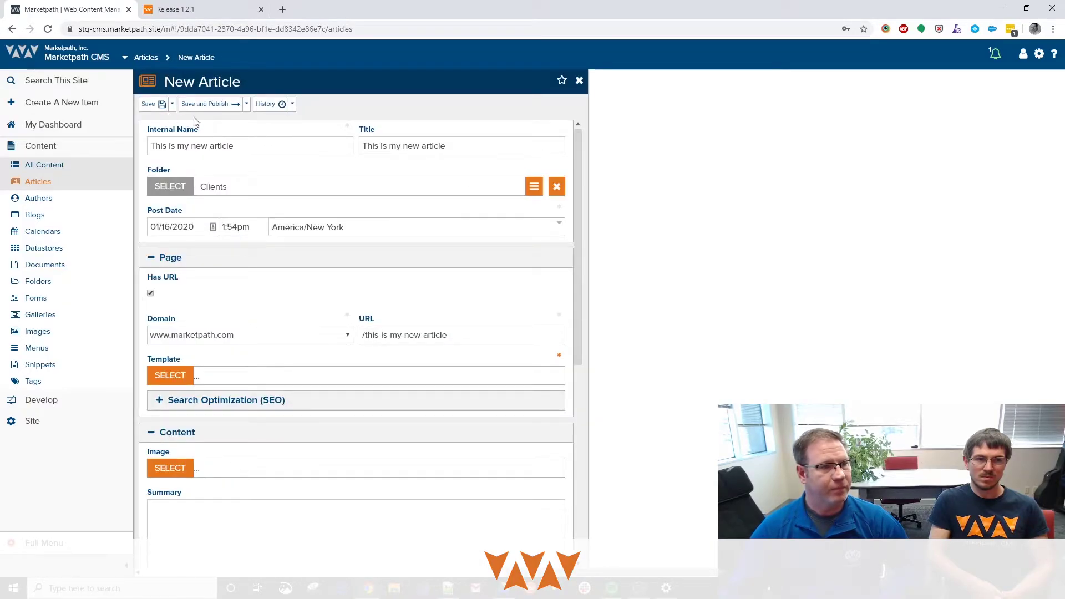
left_click(148, 104)
scroll(408, 275, "up", 5)
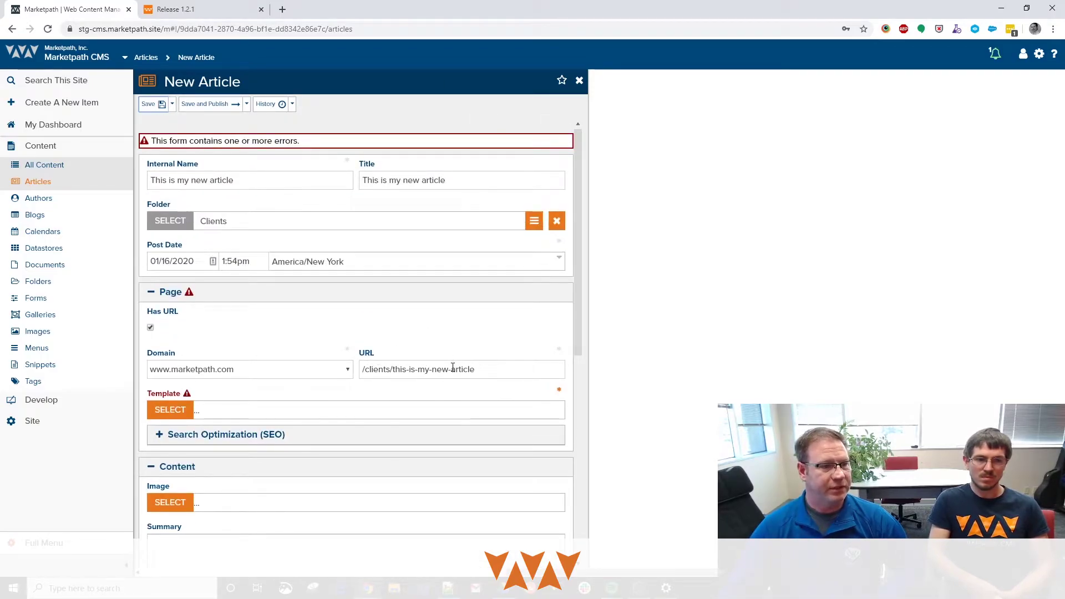
left_click(488, 369)
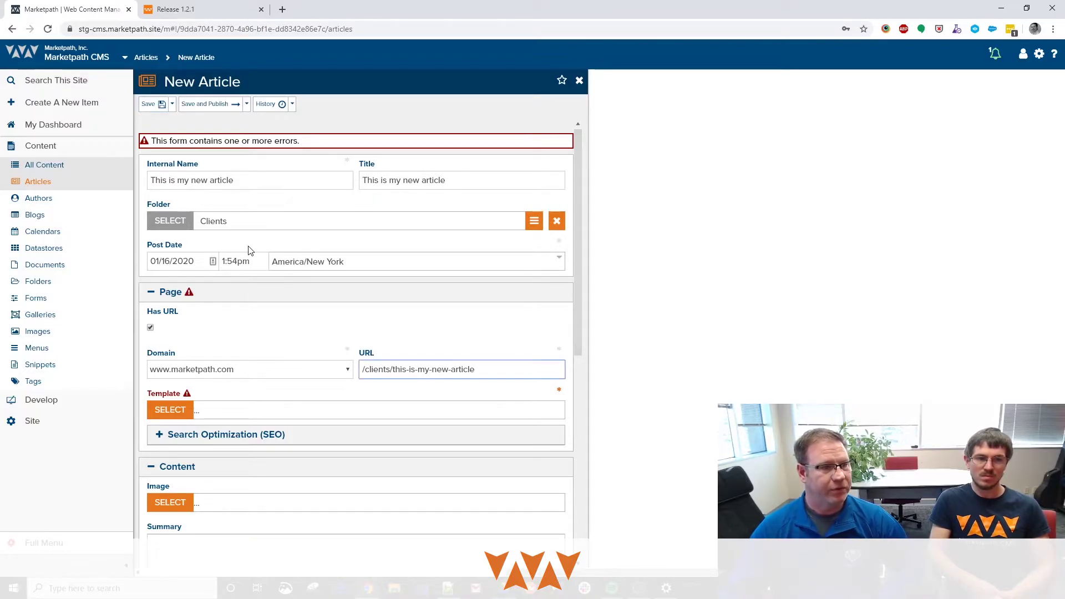
left_click(154, 105)
Step: Enter "asdf" as placeholder content for the new article and assign the Generic Inside template
scroll(466, 222, "down", 7)
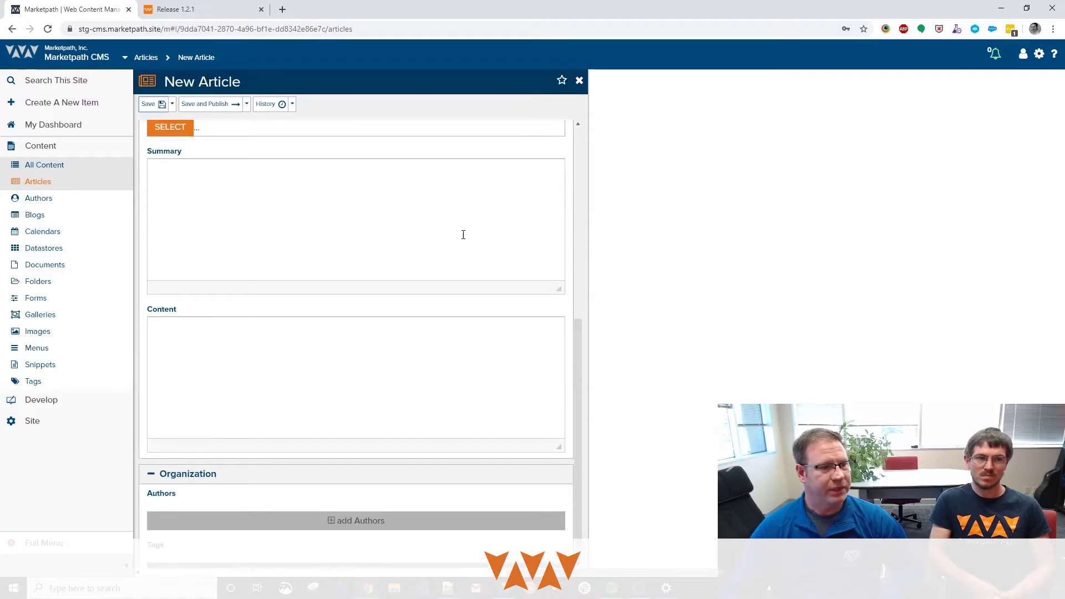
type("asdf")
scroll(389, 344, "up", 7)
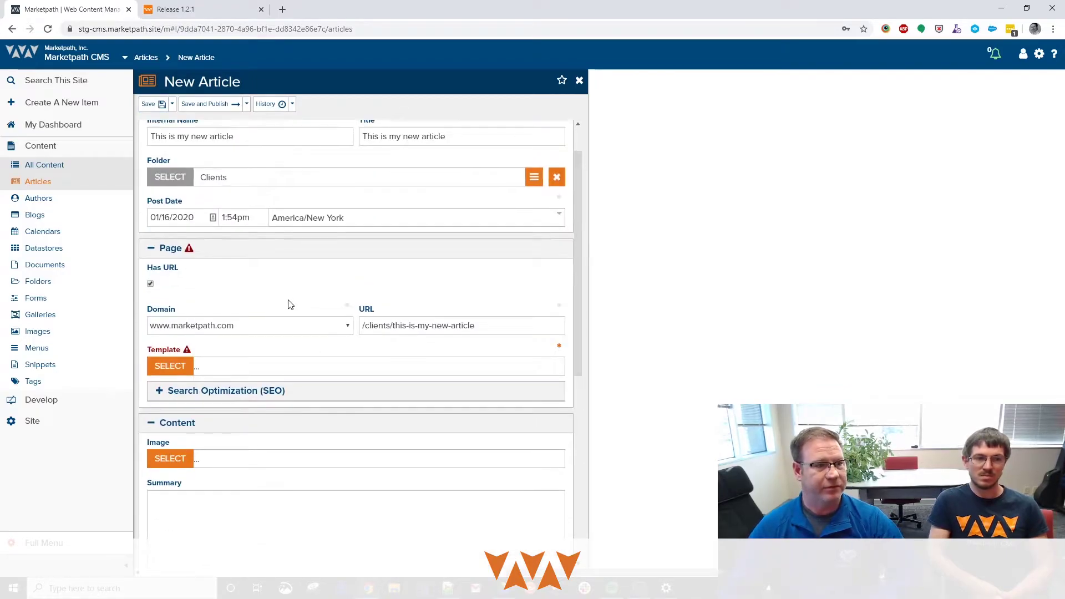
scroll(309, 328, "down", 1)
left_click(385, 354)
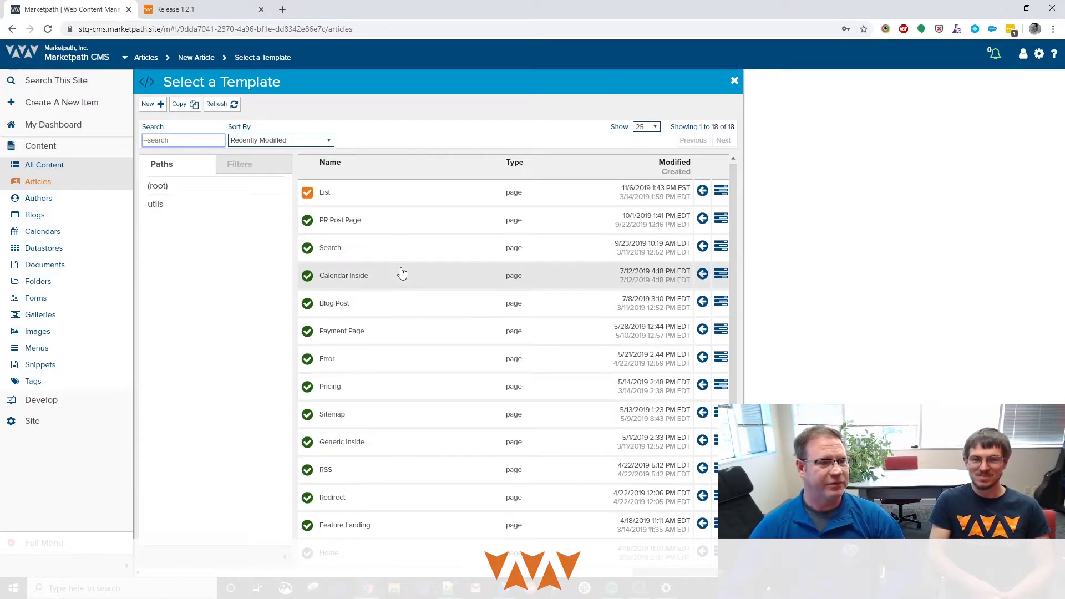
left_click(409, 442)
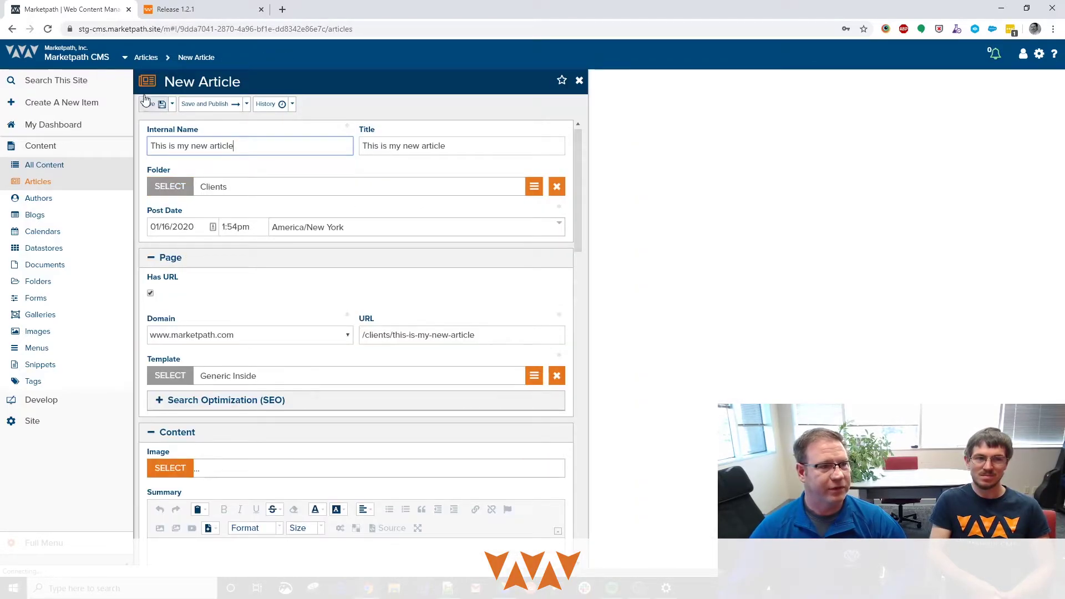
Step: Check the /clients/ root path in the new article's URL and close the article without saving
left_click_drag(394, 337, 361, 335)
left_click(377, 284)
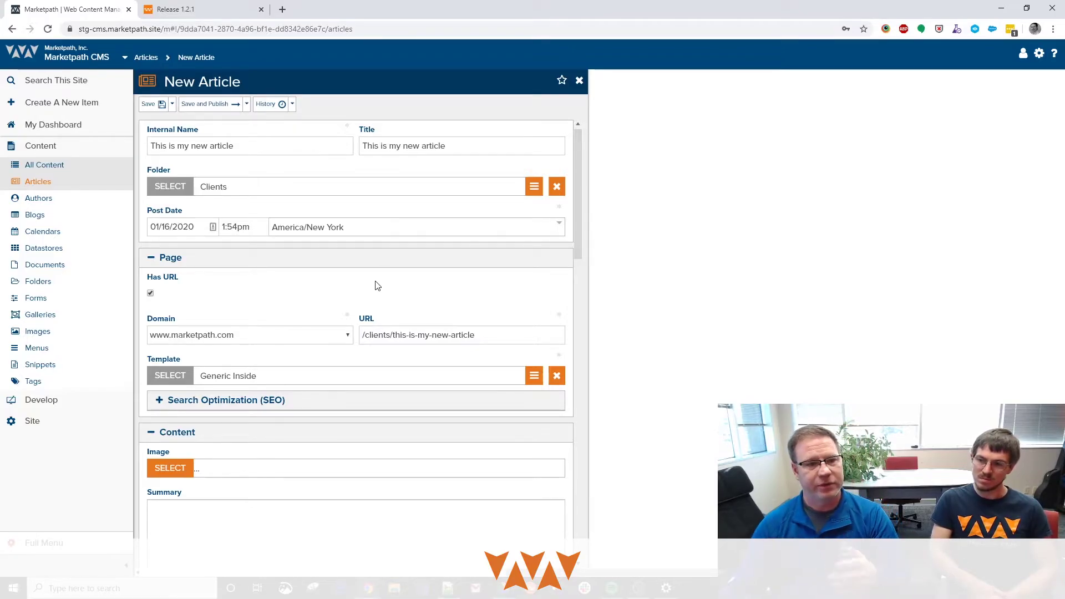
left_click(581, 83)
left_click(459, 143)
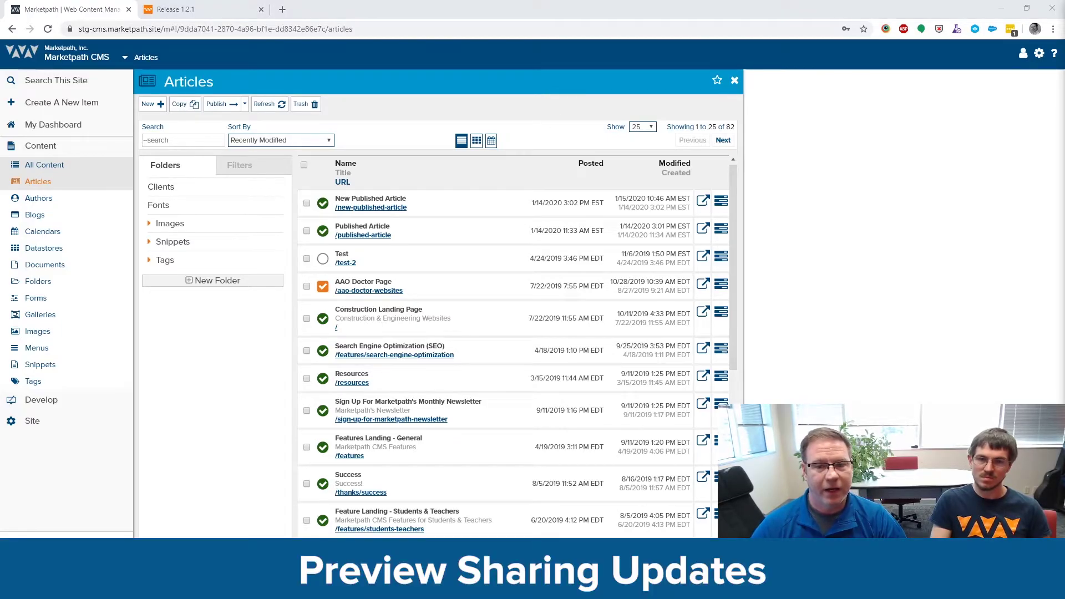
Step: View the share preview of the article New Published Article, select its entire message, and close the preview and the article
left_click(722, 201)
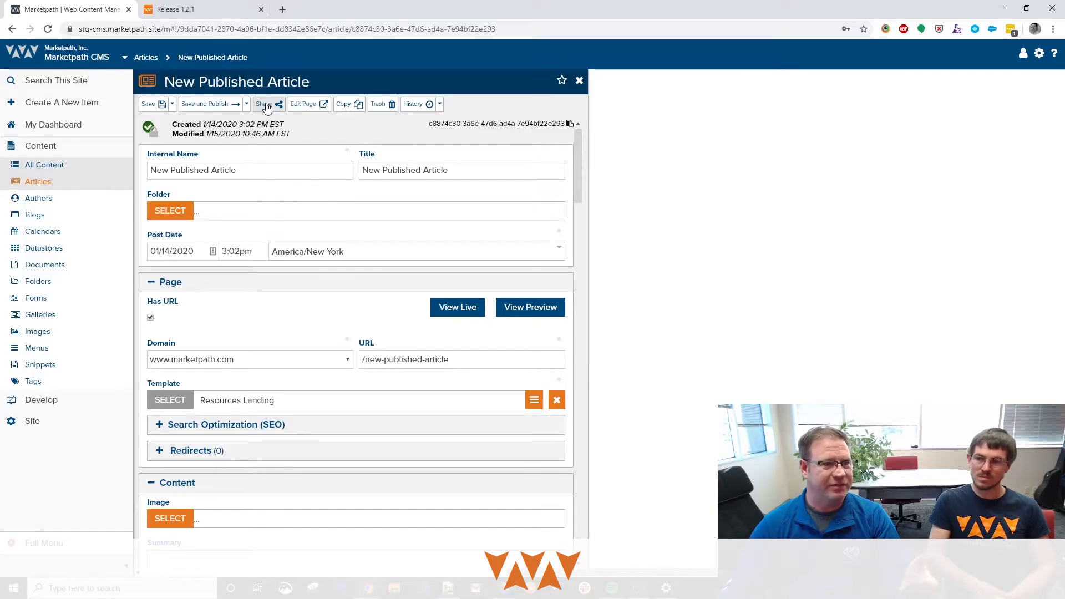
left_click(265, 104)
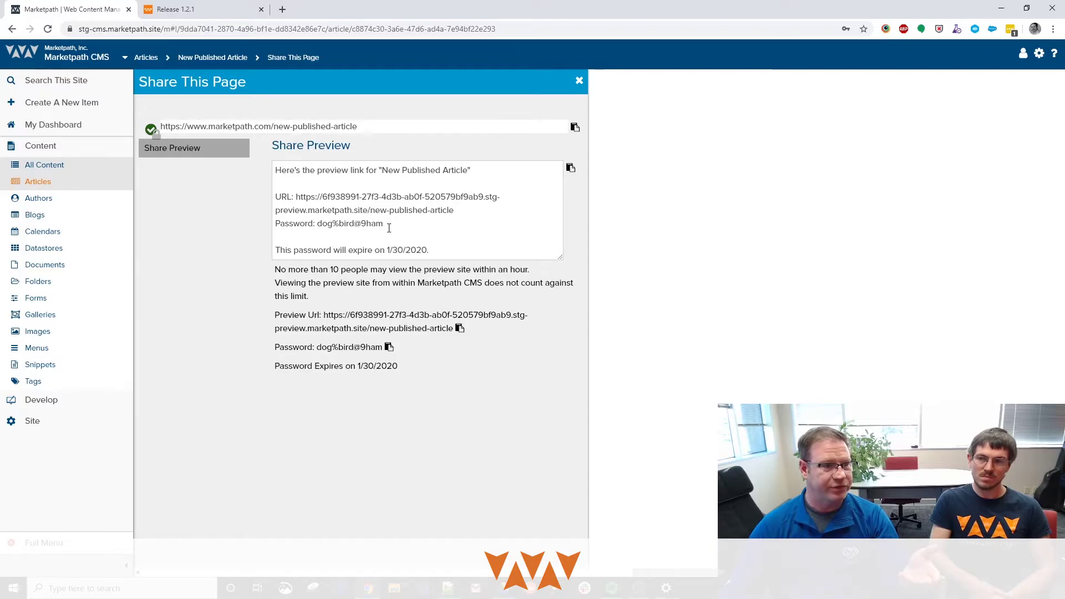
left_click(278, 172)
left_click_drag(279, 172, 462, 267)
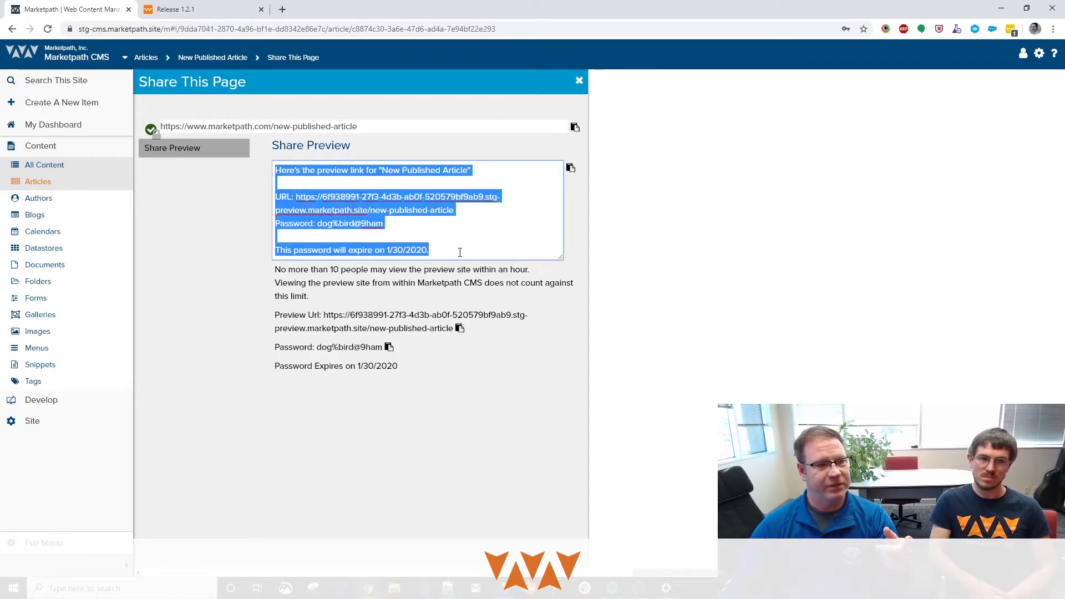
left_click(459, 252)
key("ctrl+a")
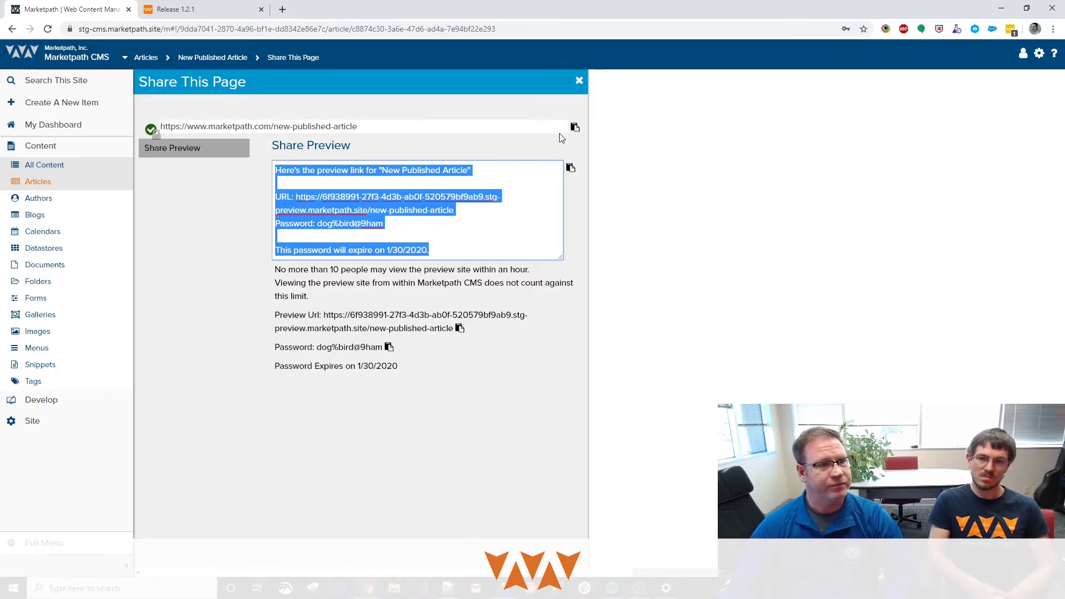
left_click(579, 81)
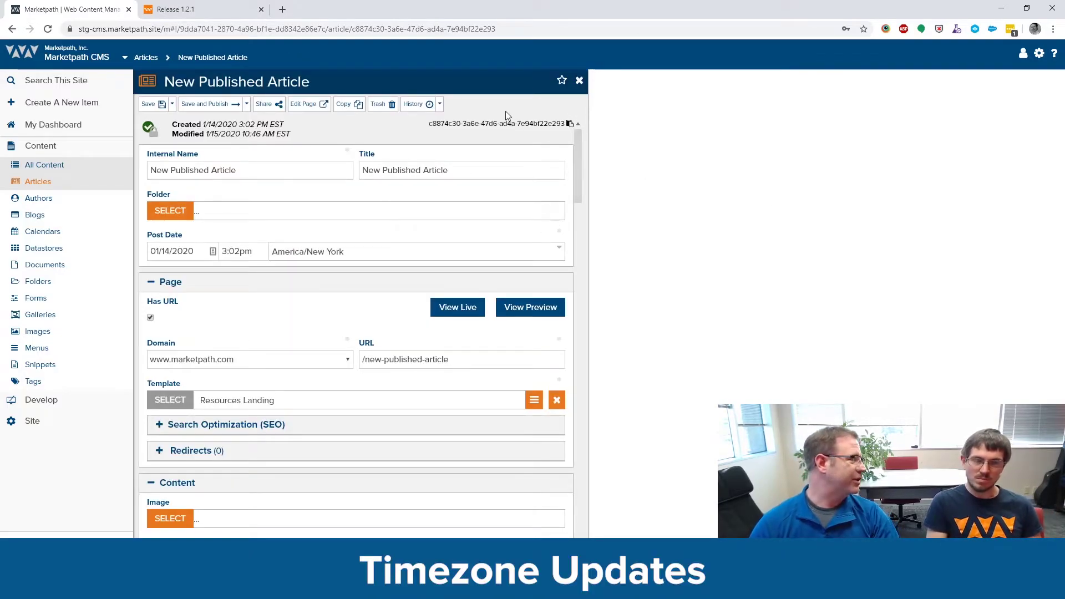
left_click(579, 80)
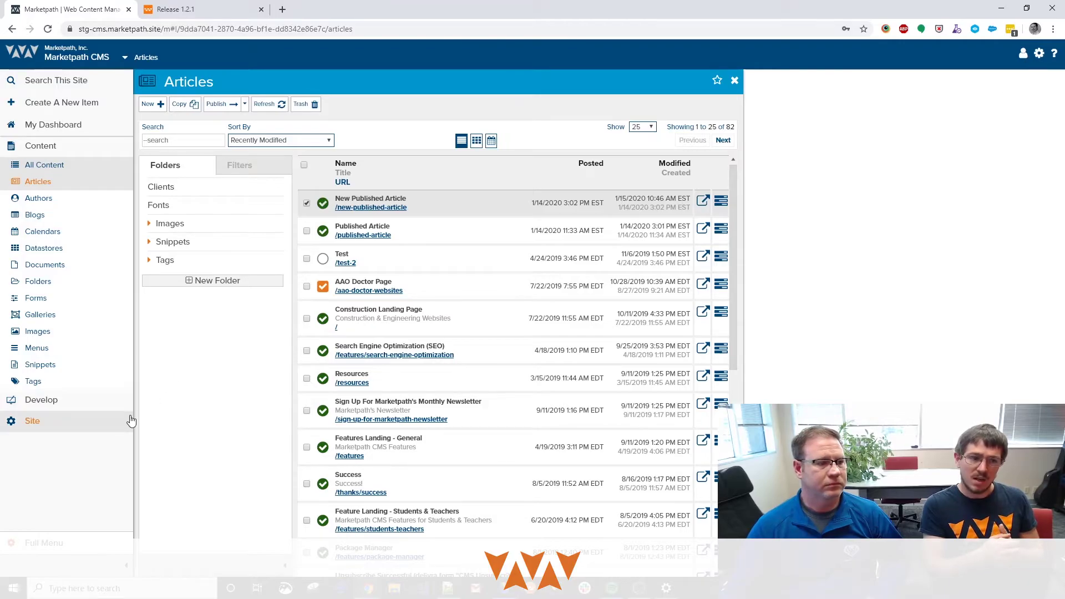
Step: Examine the Site Timezone setting in the site properties and browse its available timezones without changing the selection
left_click(90, 422)
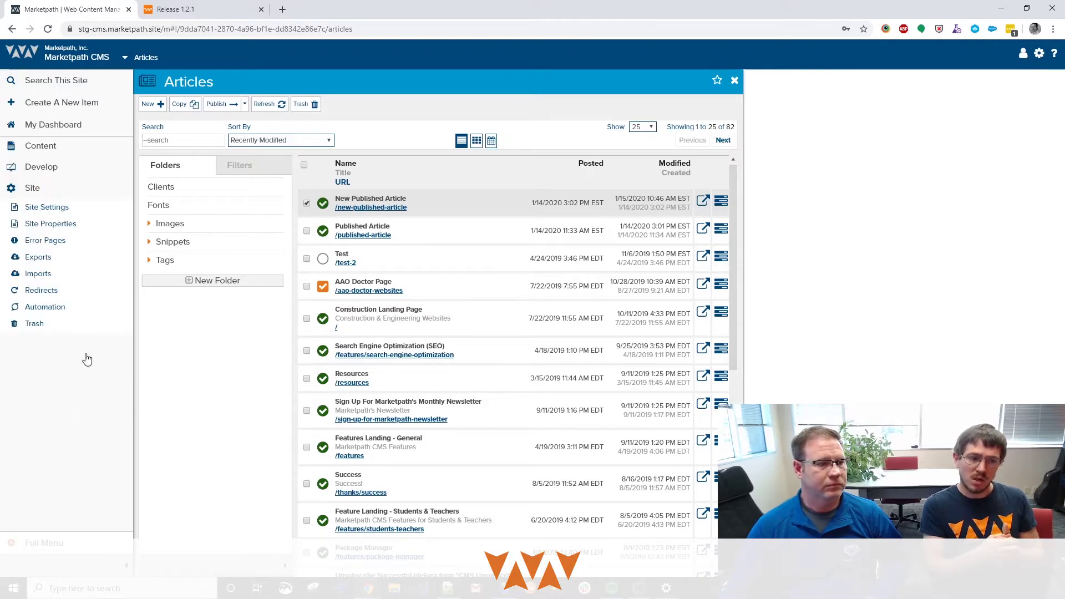
left_click(56, 228)
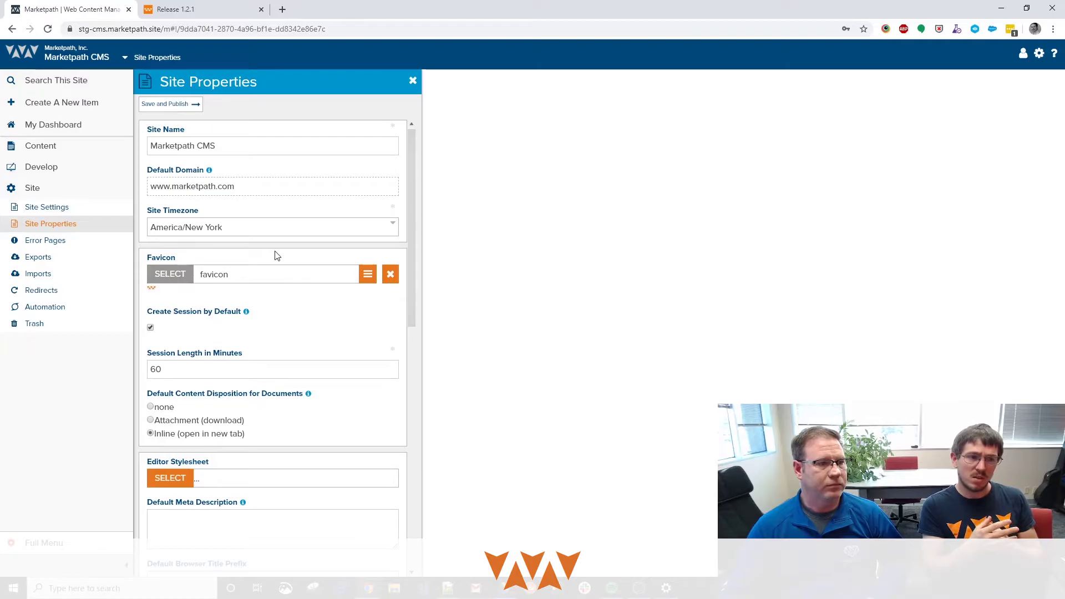
left_click(355, 230)
scroll(294, 305, "down", 7)
scroll(294, 308, "down", 15)
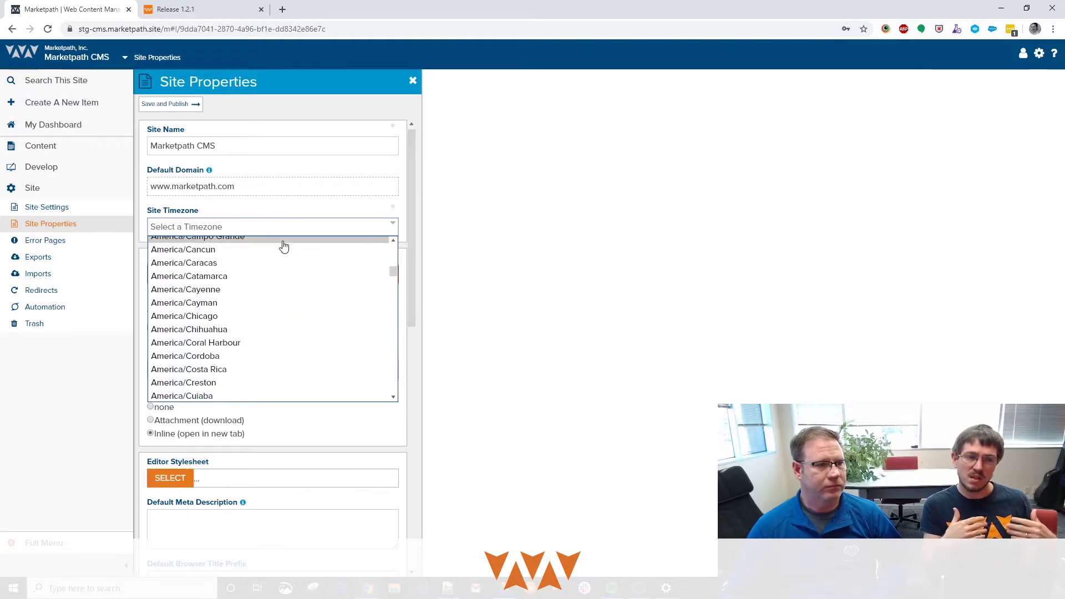
scroll(393, 261, "up", 4)
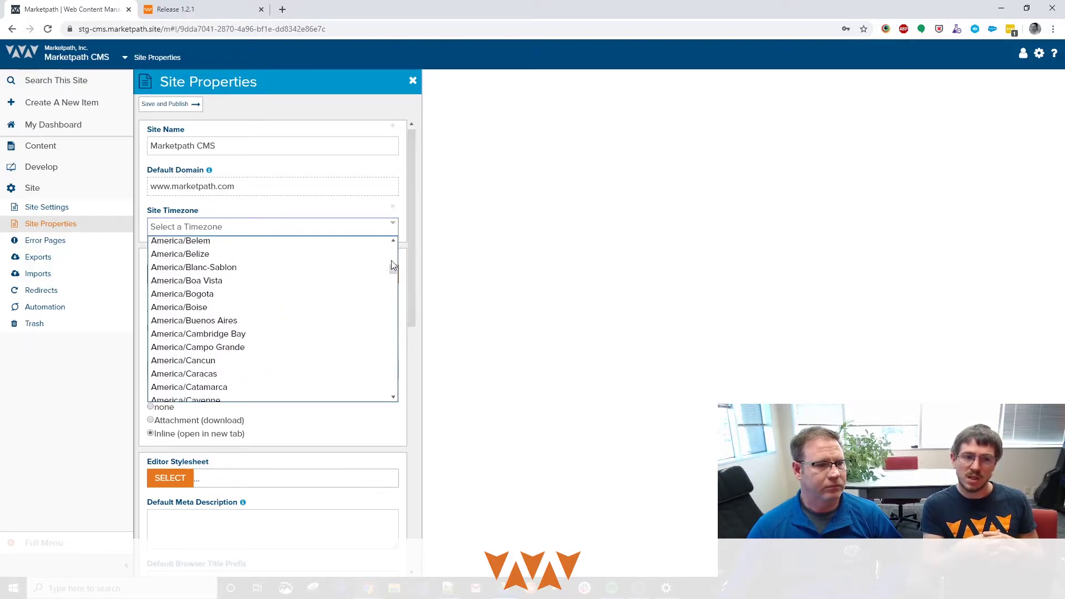
left_click(365, 214)
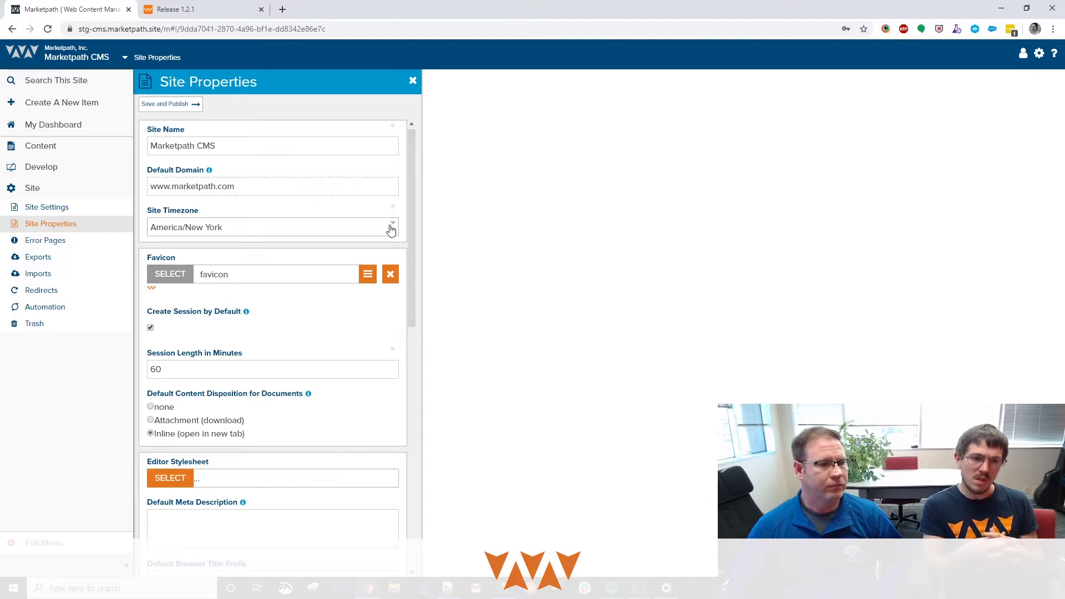
left_click(373, 227)
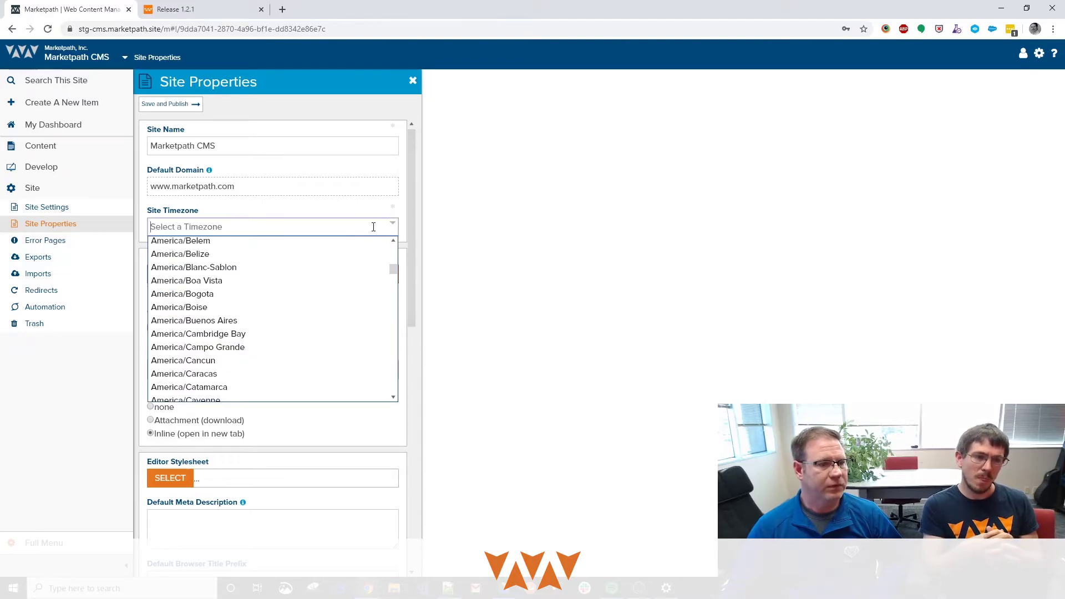
left_click(288, 212)
left_click(290, 228)
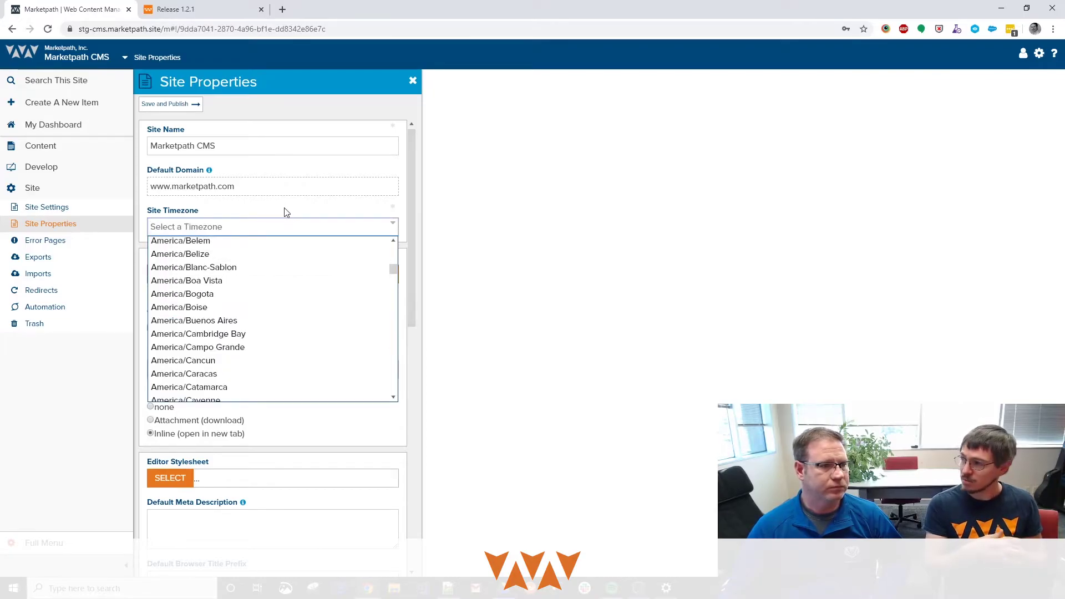
left_click(285, 209)
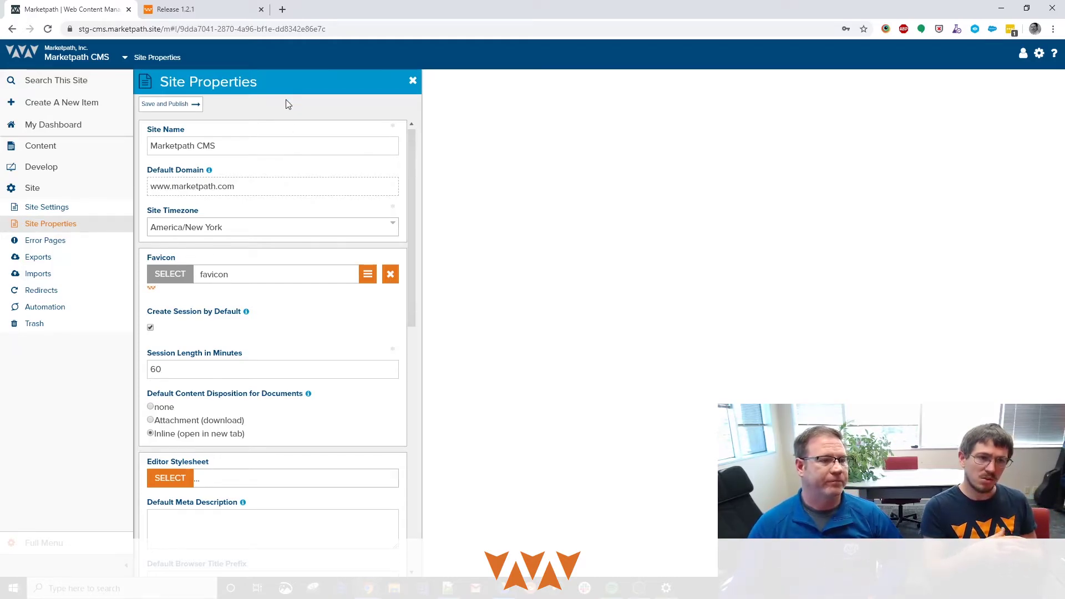
Step: Check the default timezone of a new January 1, 2020 entry in the Test calendar, and close the entry without saving
left_click(55, 147)
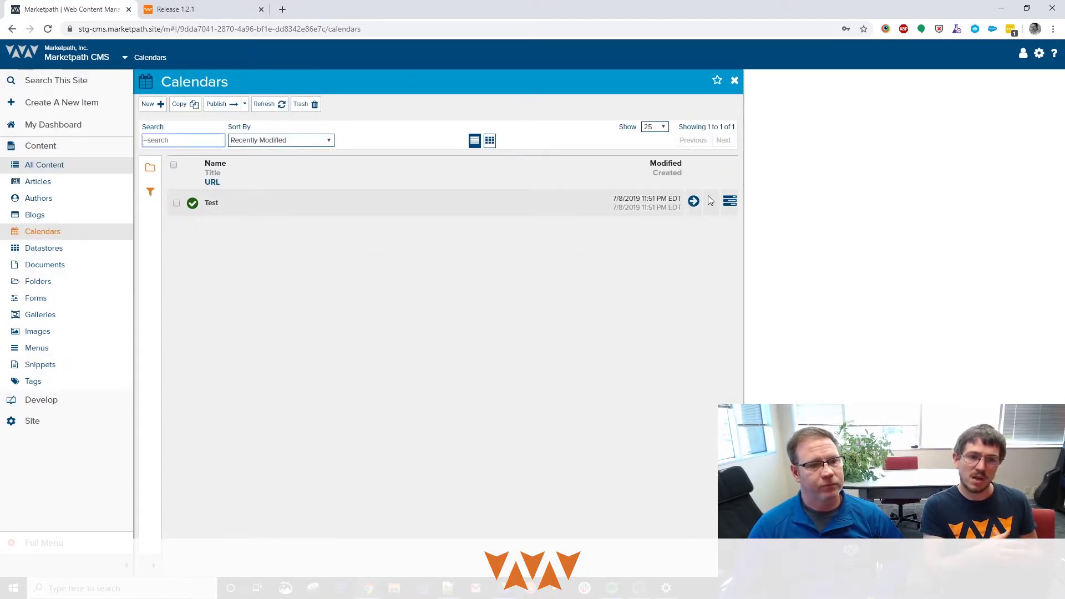
left_click(694, 202)
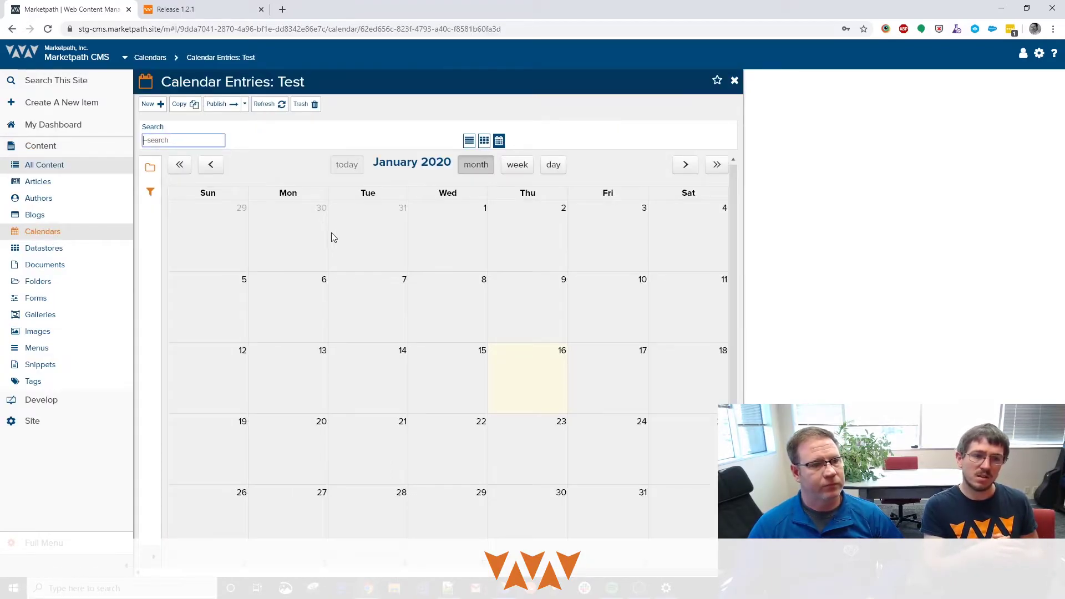
left_click(444, 254)
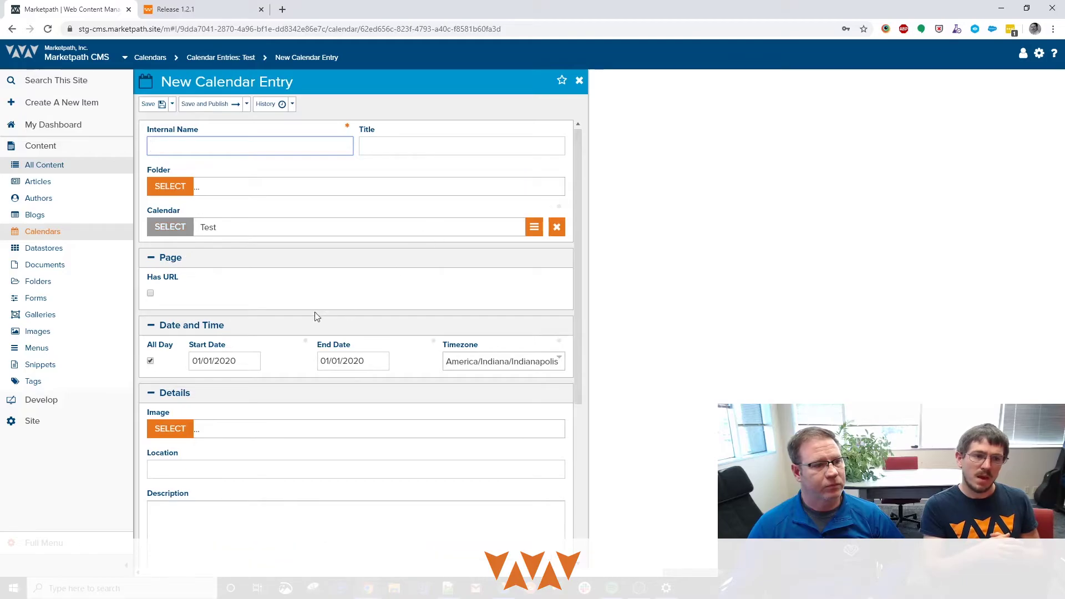
left_click(580, 82)
left_click(733, 81)
Step: Examine the timezone setting in the Test calendar's properties, closing and reopening them
left_click(729, 202)
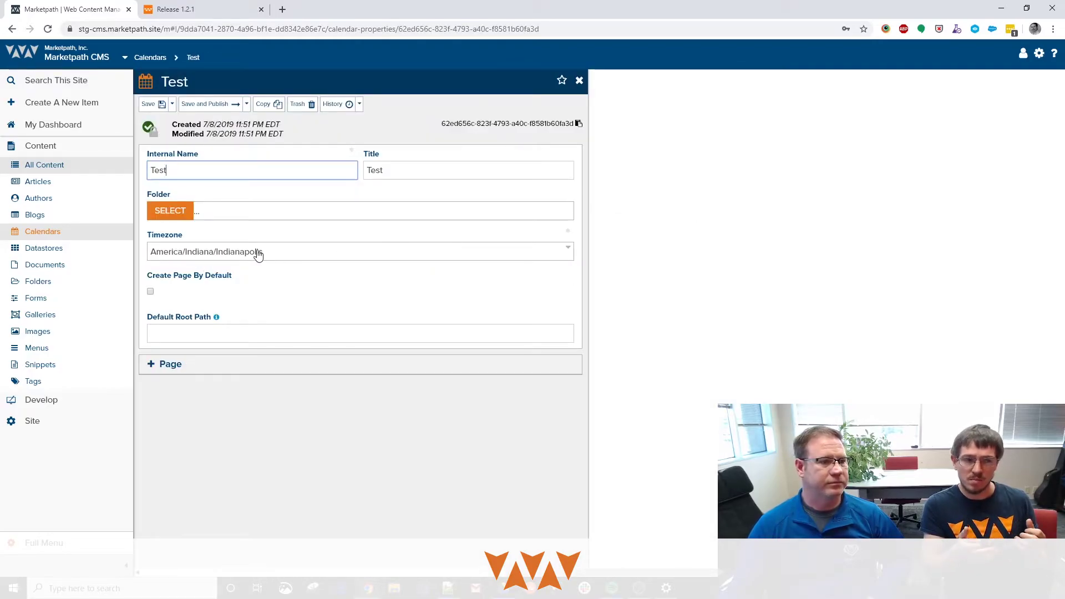
left_click(579, 82)
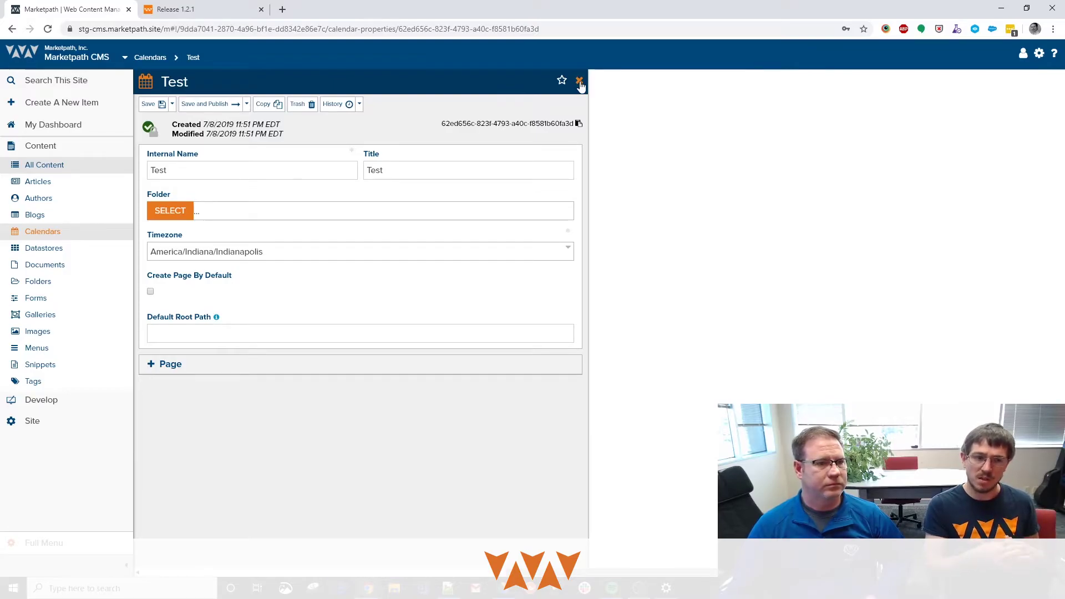
left_click(579, 82)
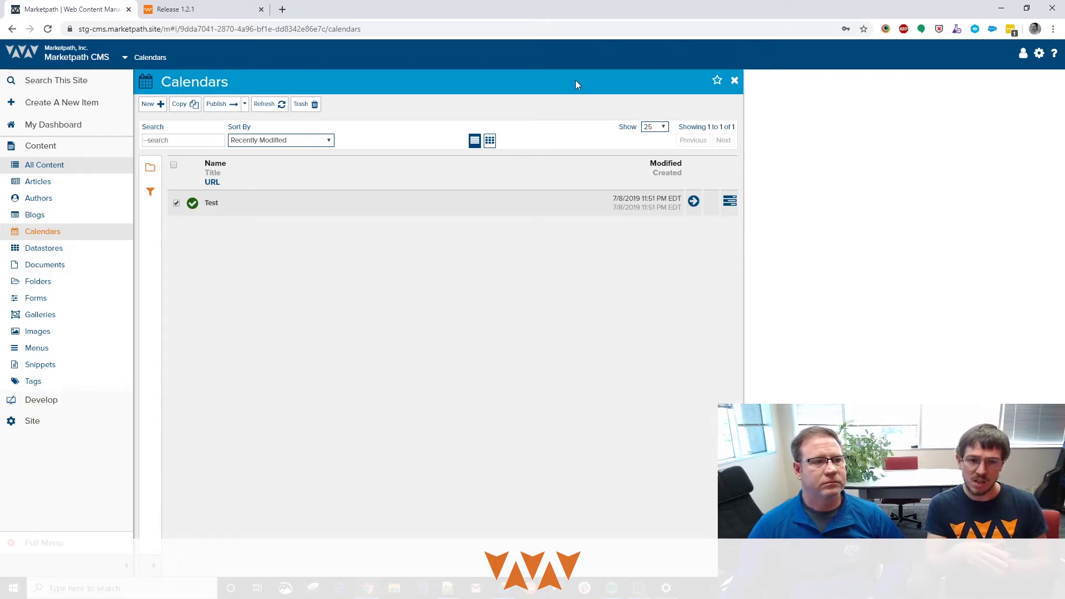
left_click(729, 201)
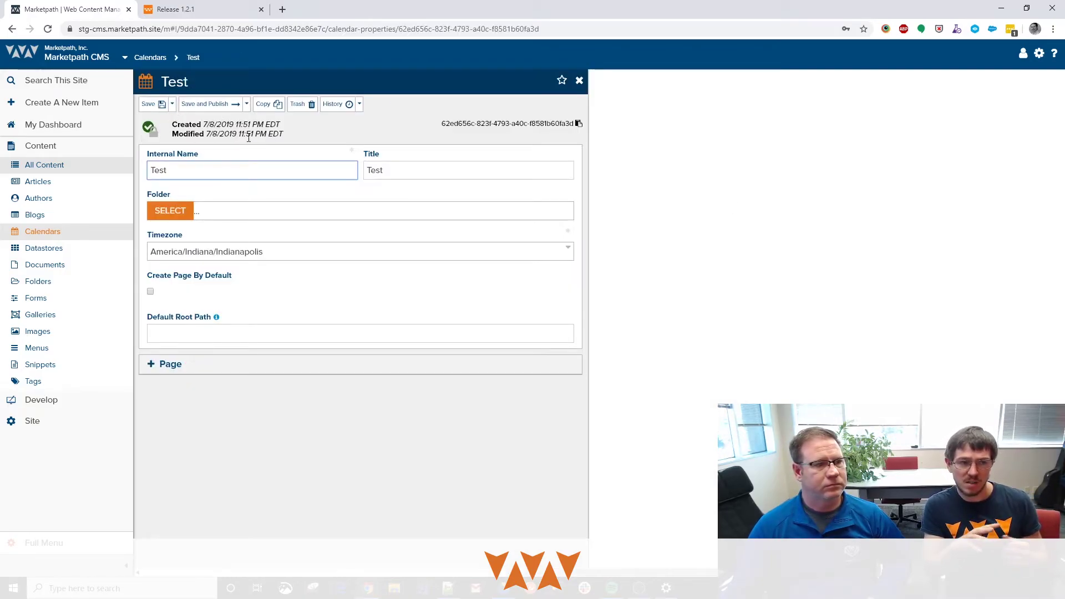
Step: Examine the created and modified timestamps in the Test calendar's properties, and close the properties
left_click_drag(298, 140, 171, 128)
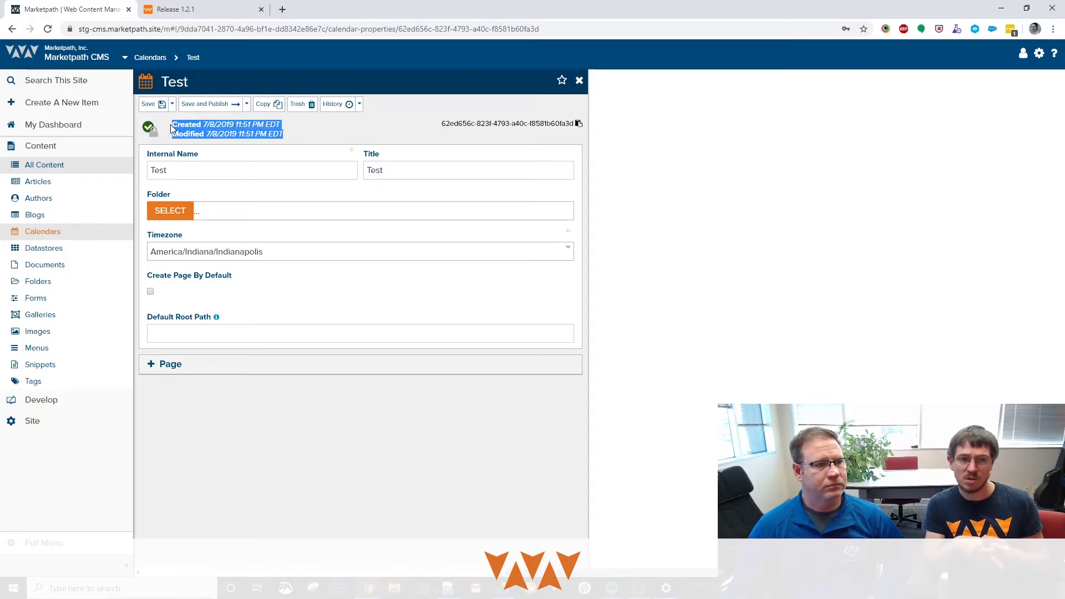
left_click(330, 135)
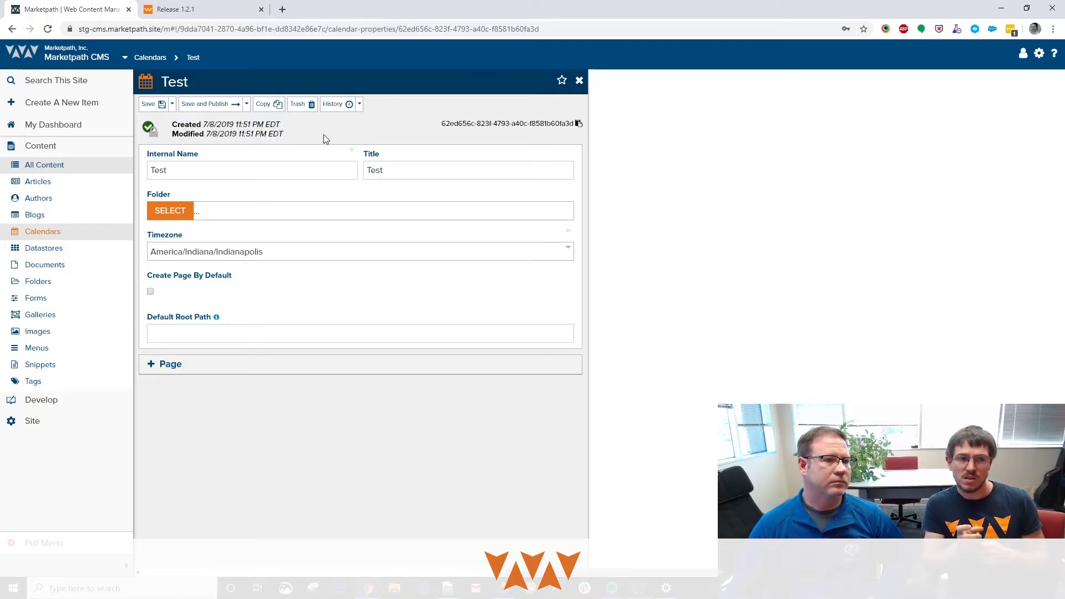
left_click(579, 81)
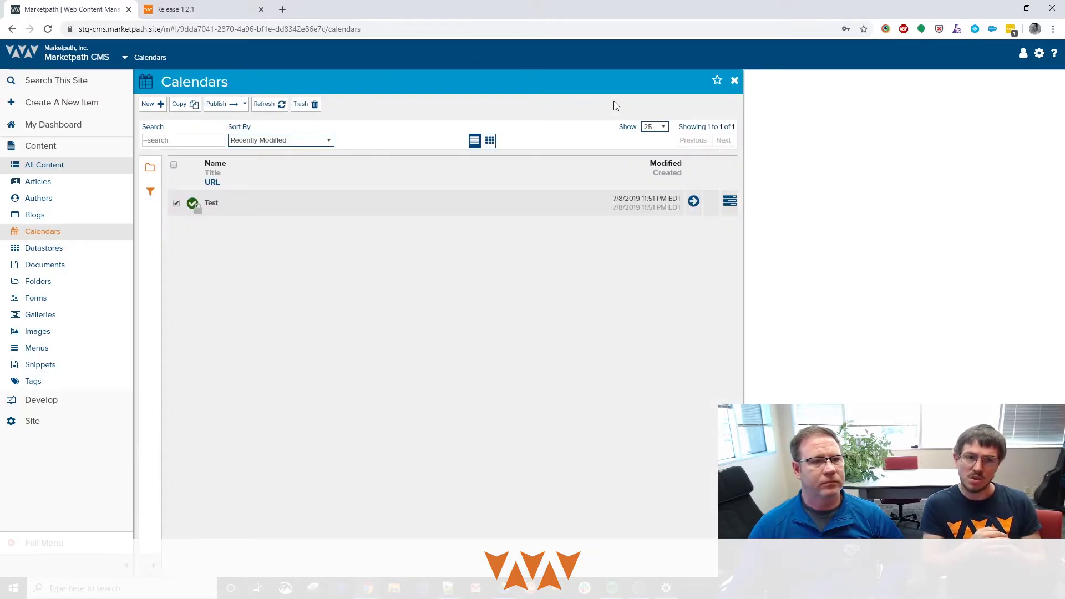
Step: Examine the timezone setting in the user profile, choose US/Hawaii, and close the editor and the profile without saving
left_click(1023, 53)
left_click(955, 117)
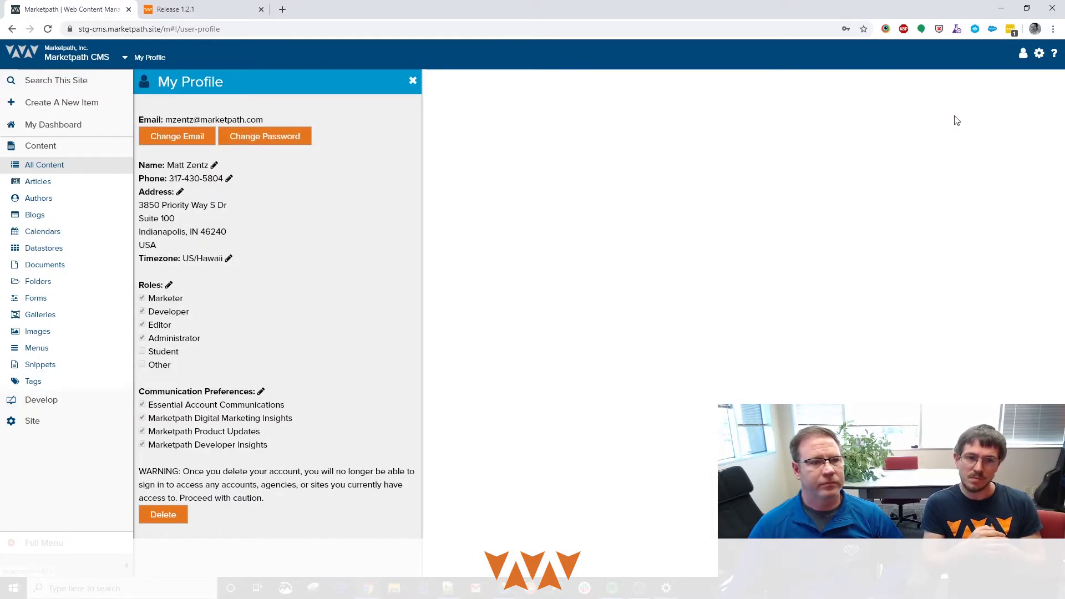
left_click(1023, 53)
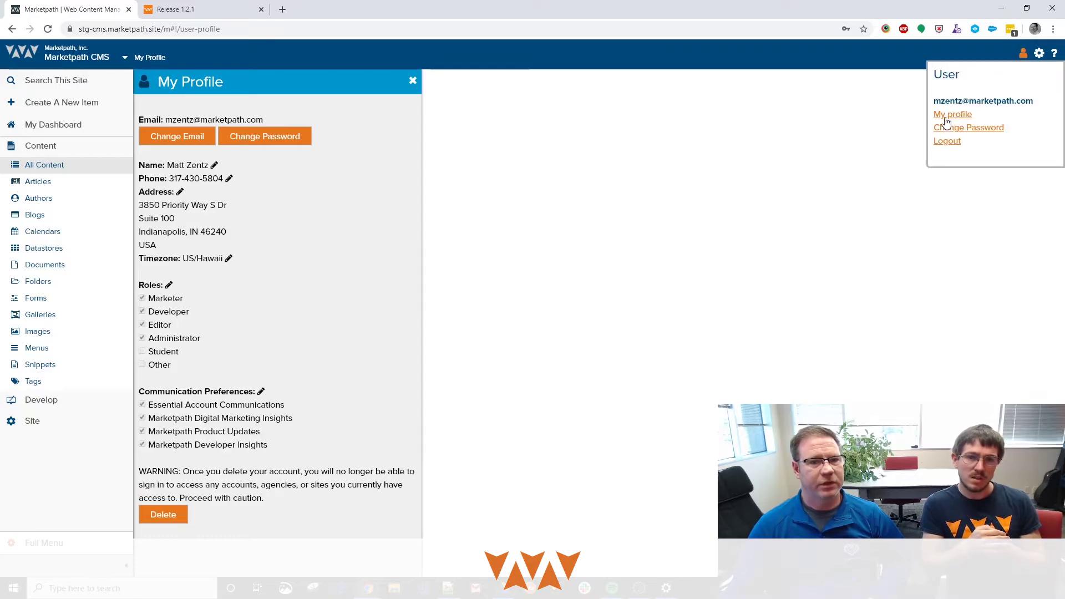
left_click(228, 259)
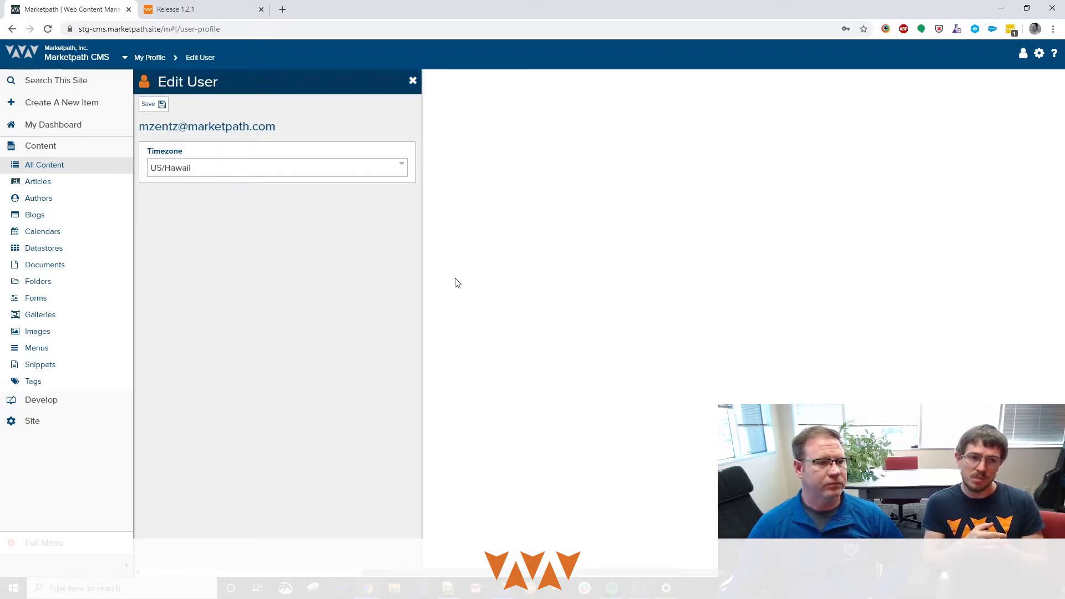
left_click(330, 167)
type("US/H")
key("Return")
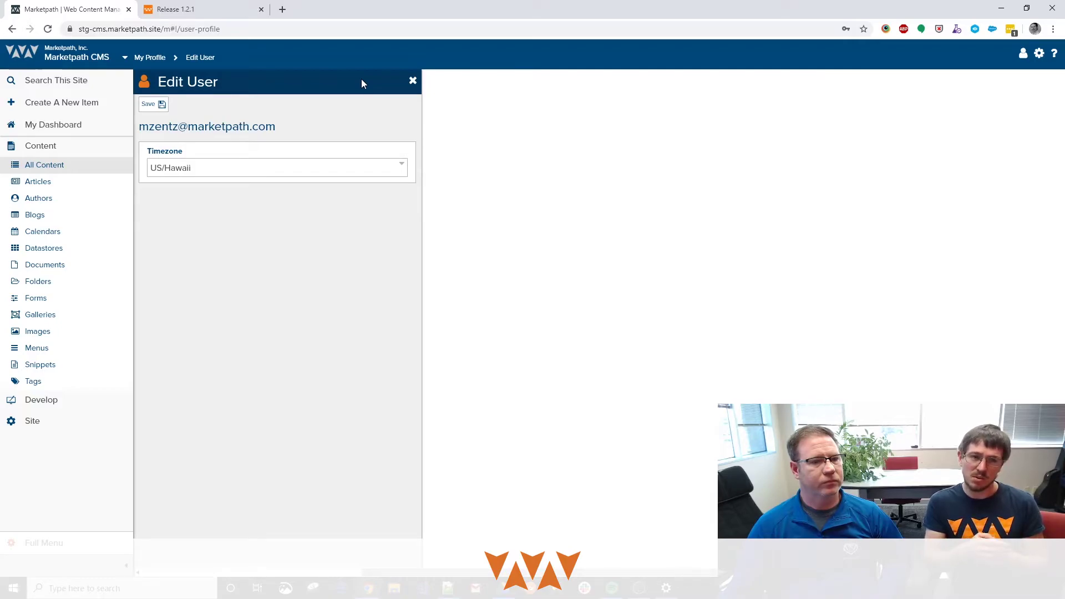
left_click(412, 81)
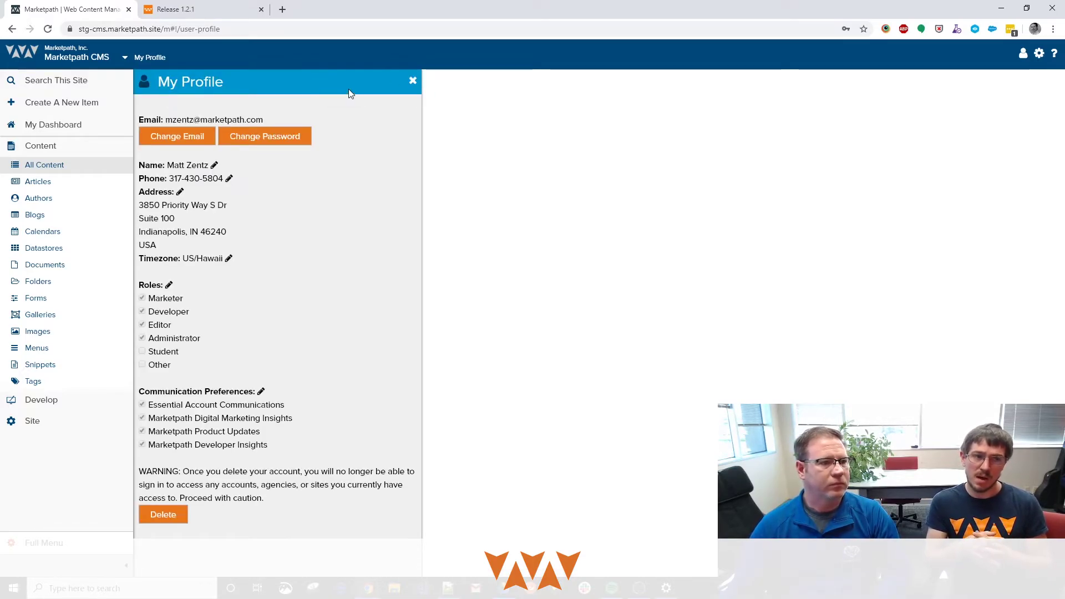
left_click(414, 82)
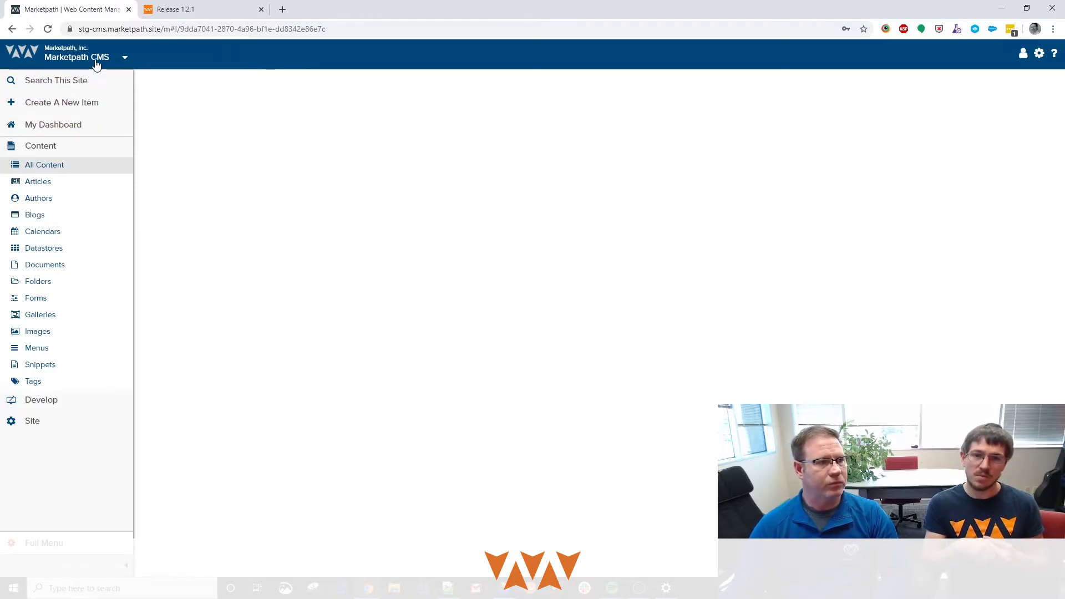
Step: Switch to the Demo Website site and view its content section
left_click(73, 57)
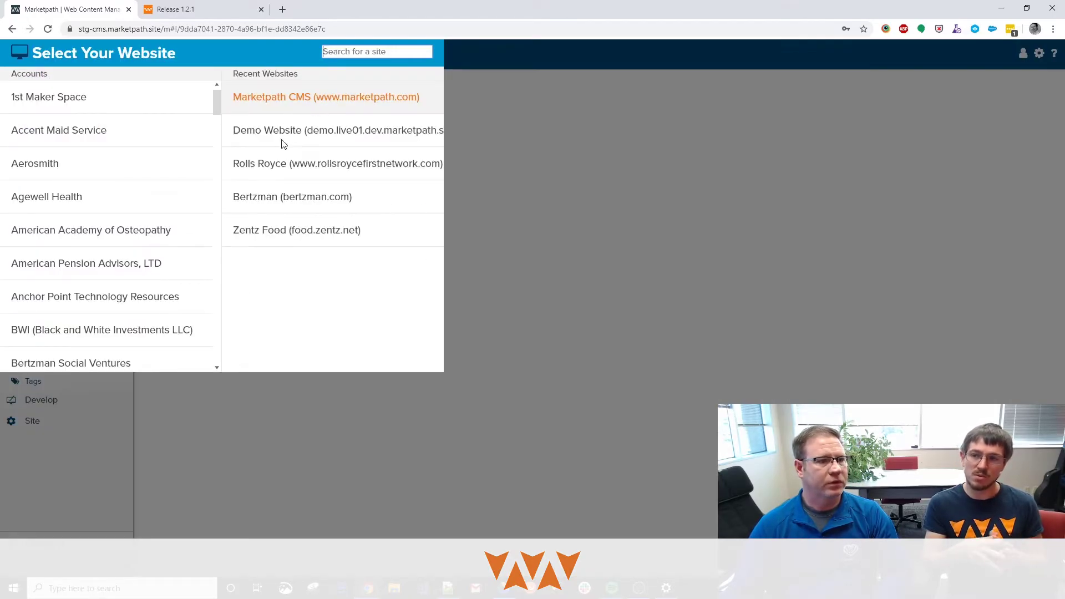
left_click(295, 132)
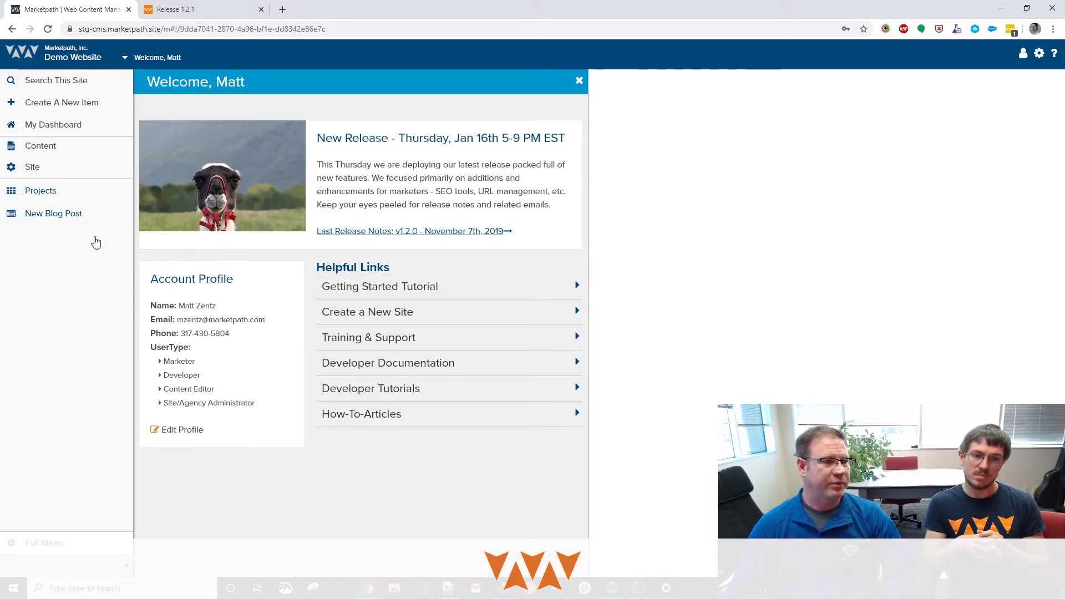
left_click(42, 146)
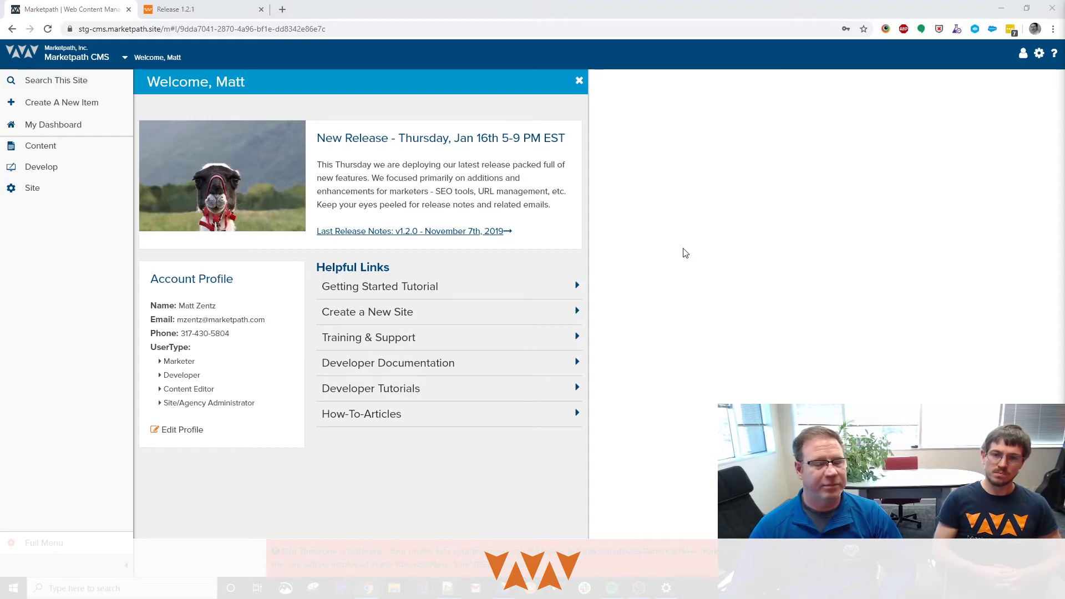
Step: View the plan and billing information in the Marketpath CMS site's settings, and close the billing details
left_click(32, 189)
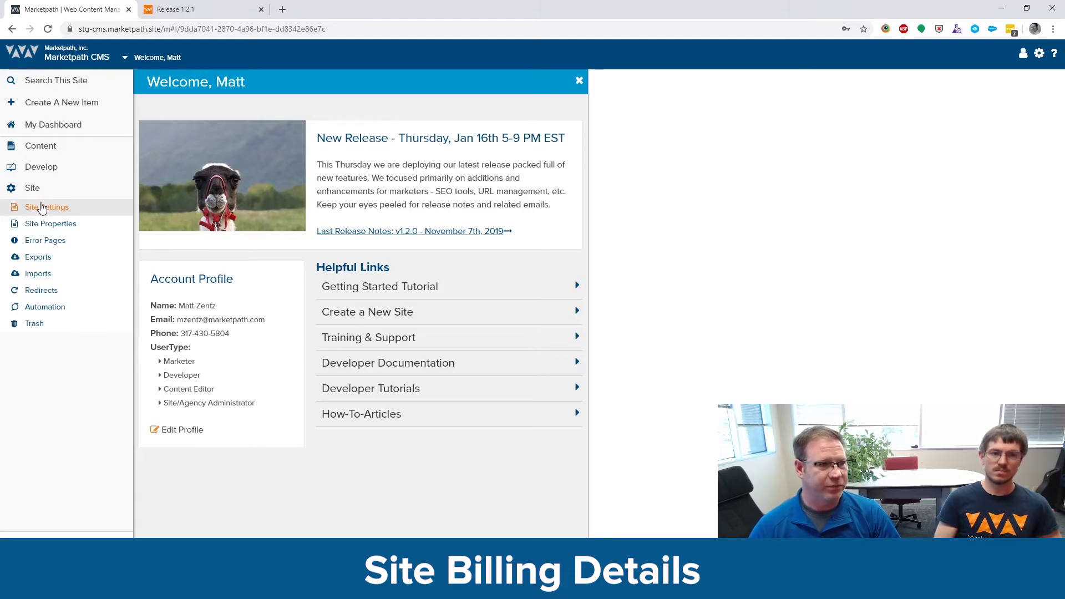
left_click(43, 207)
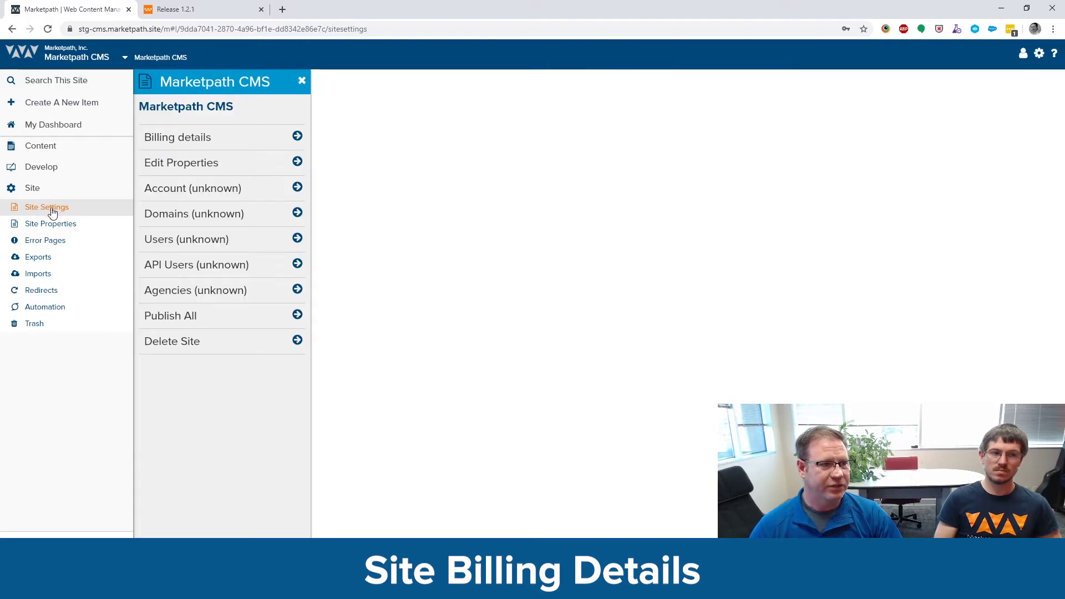
left_click(205, 143)
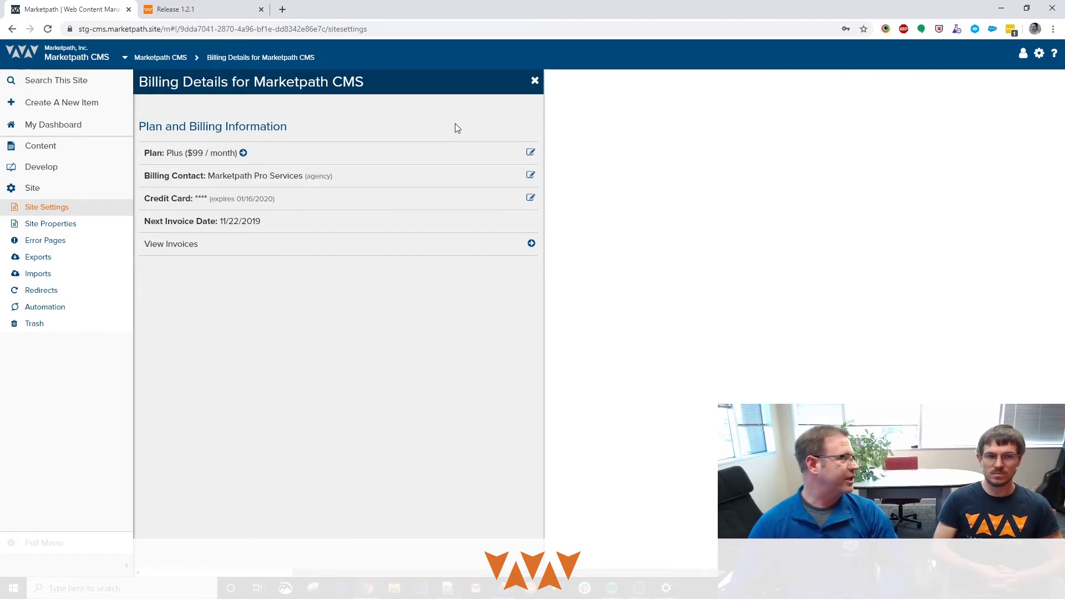
left_click(535, 82)
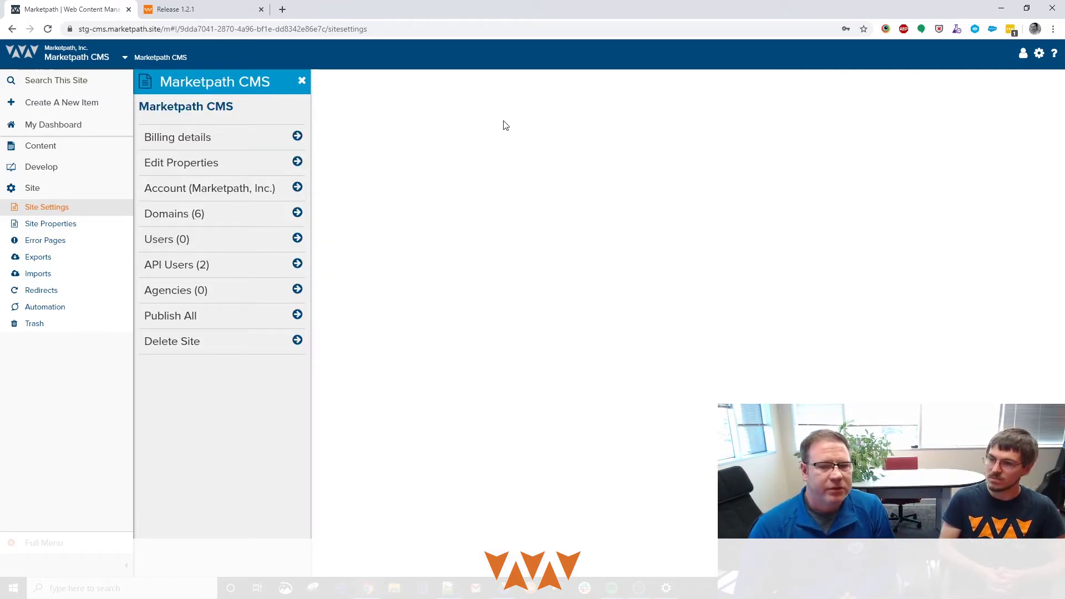